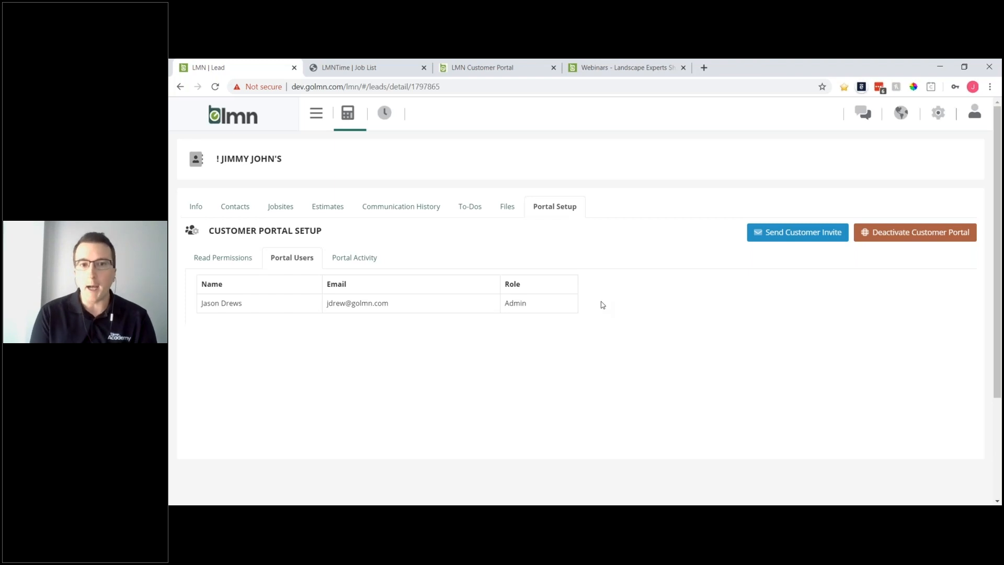
# - Show the lead's Portal Setup page, listing one portal user with the Admin role
pyautogui.click(316, 113)
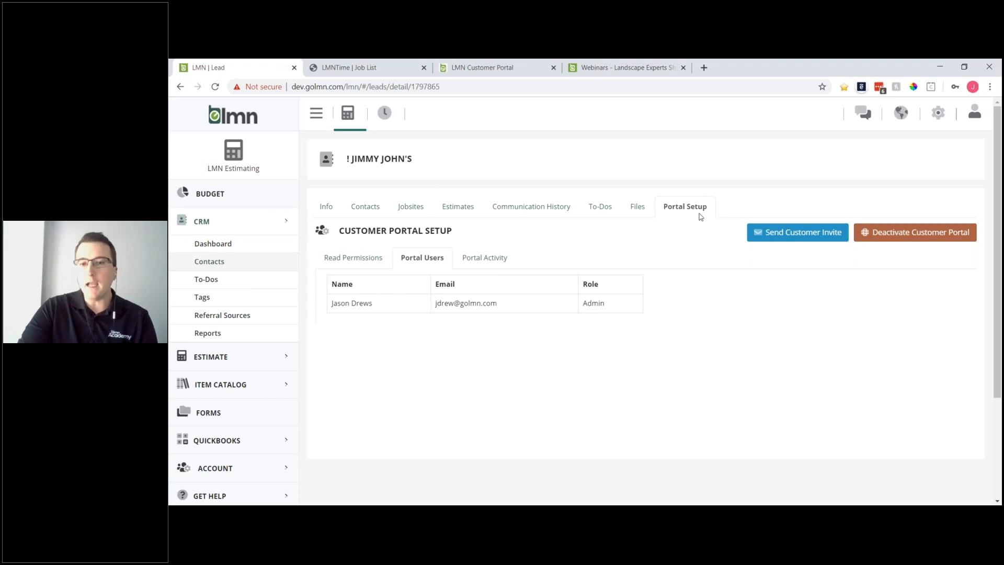
pyautogui.moveTo(667, 210); pyautogui.dragTo(687, 203)
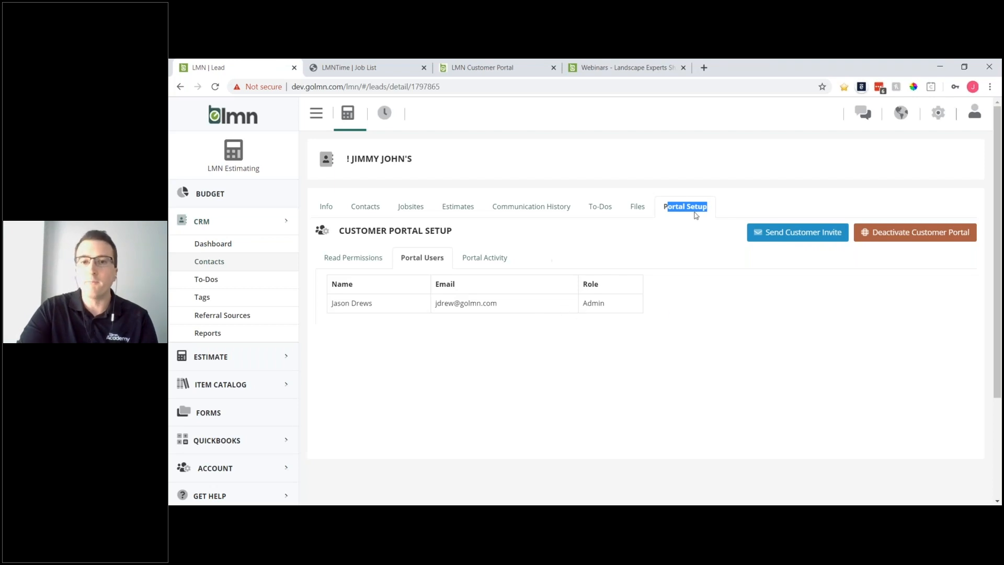
pyautogui.click(693, 209)
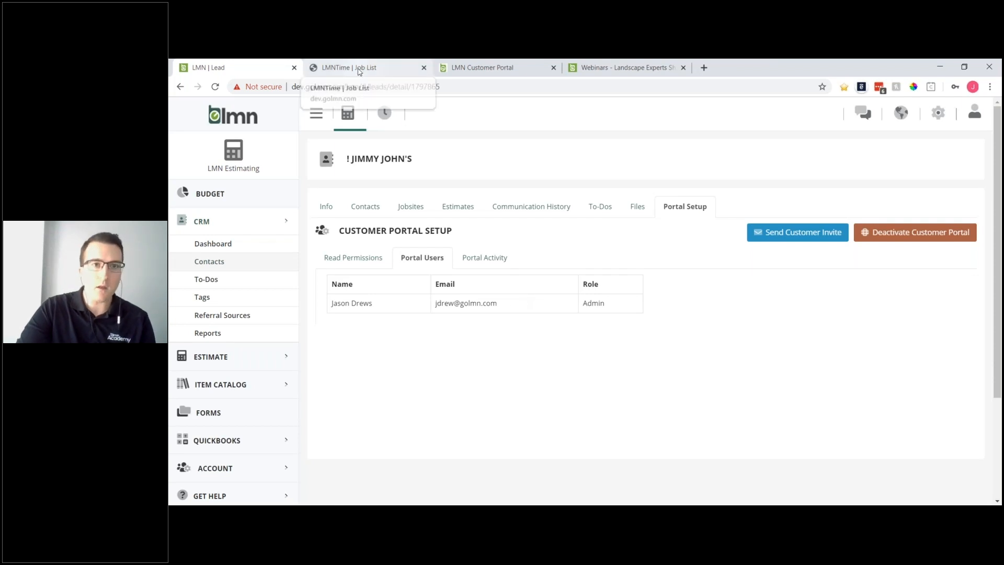
# - From the Job List, open Payment Settings under Invoice to see CardConnect, Cash and Check
pyautogui.click(359, 69)
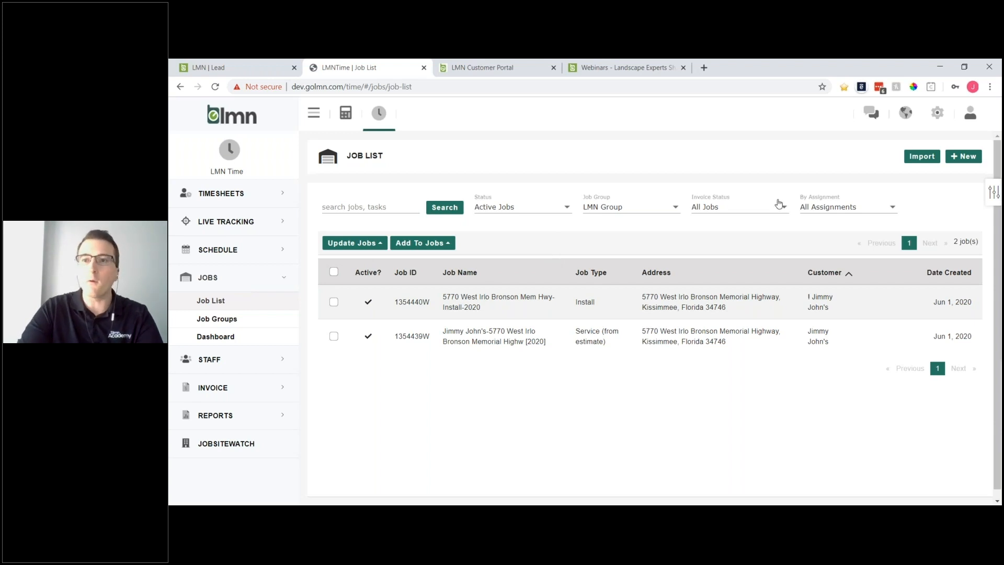
pyautogui.click(936, 115)
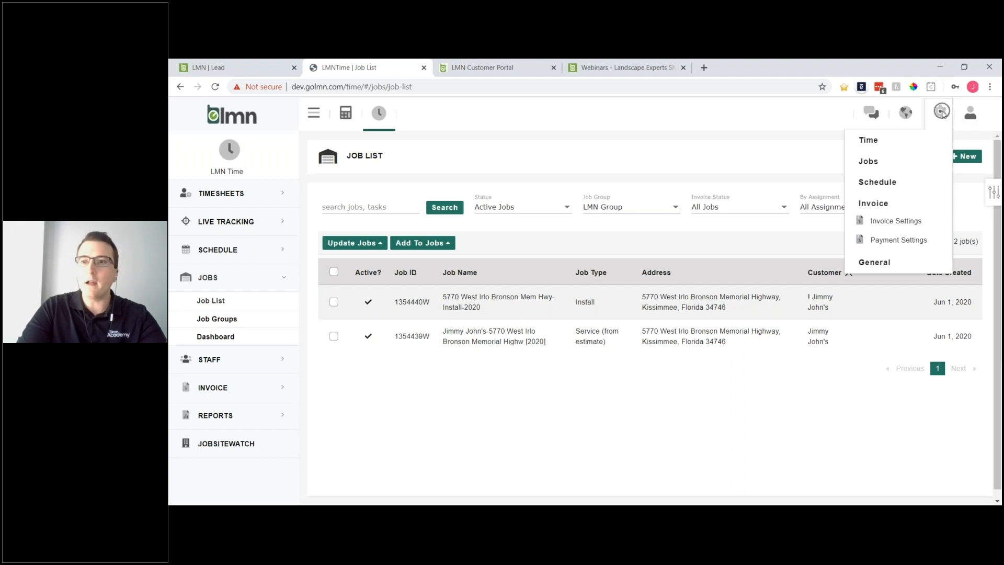
pyautogui.click(884, 207)
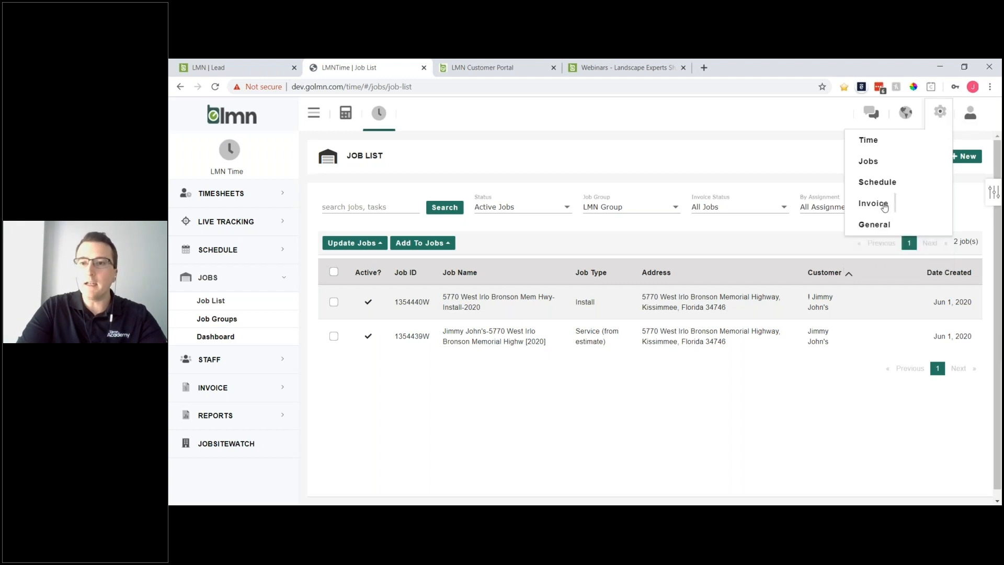
pyautogui.click(884, 207)
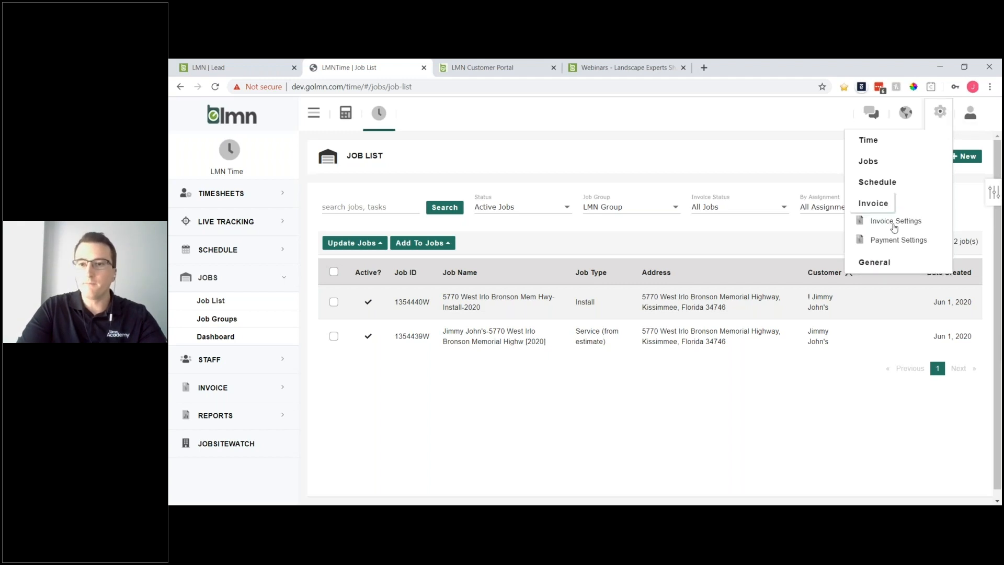
pyautogui.click(898, 240)
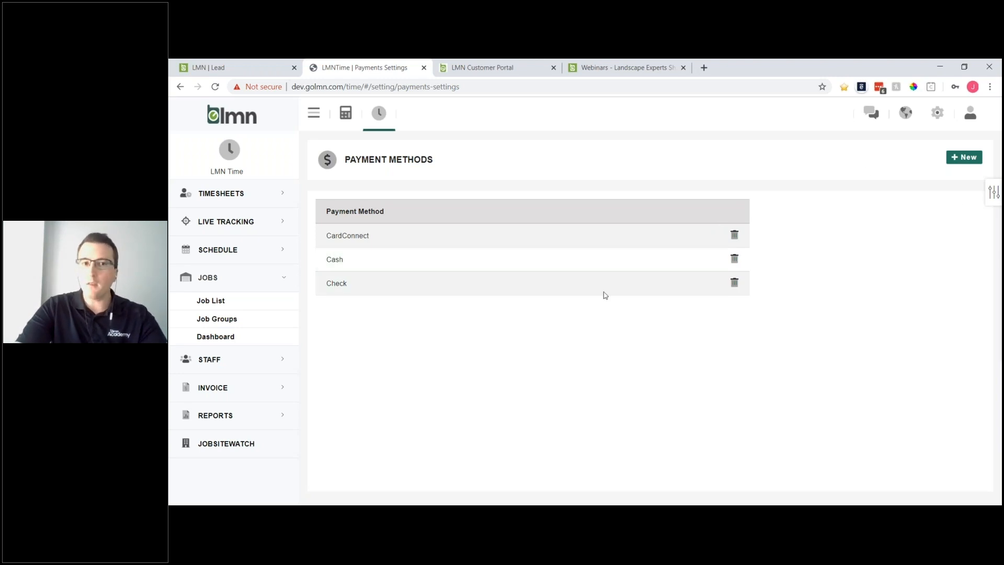
# - Cancel the Add Payment Method dialog and return to the Job List of two active jobs
pyautogui.click(963, 158)
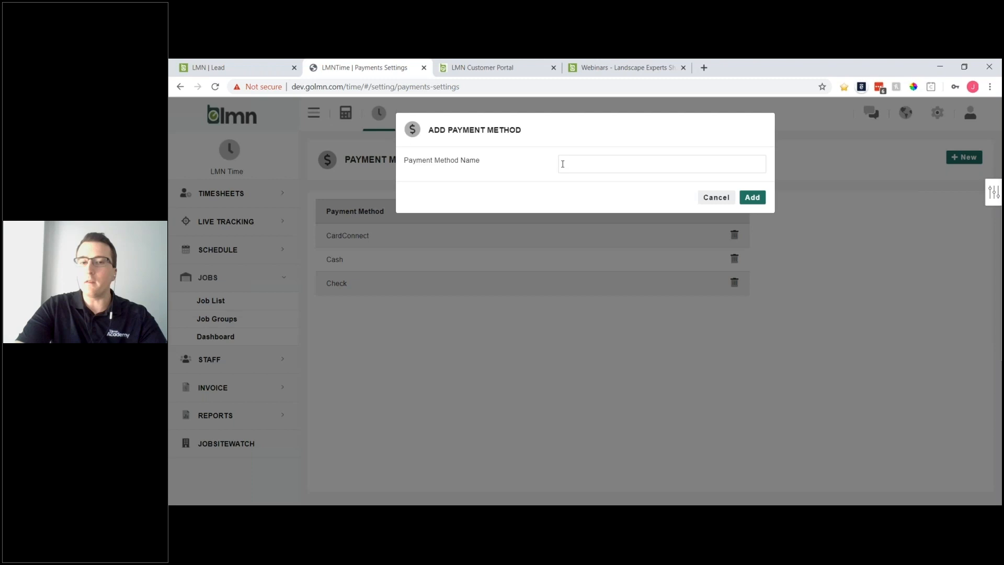
pyautogui.click(575, 162)
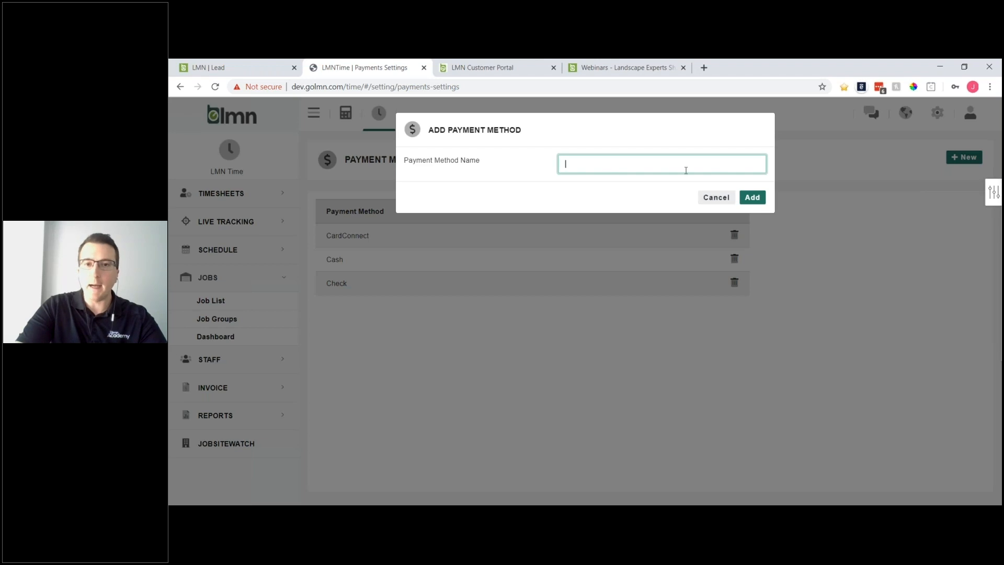
pyautogui.click(717, 198)
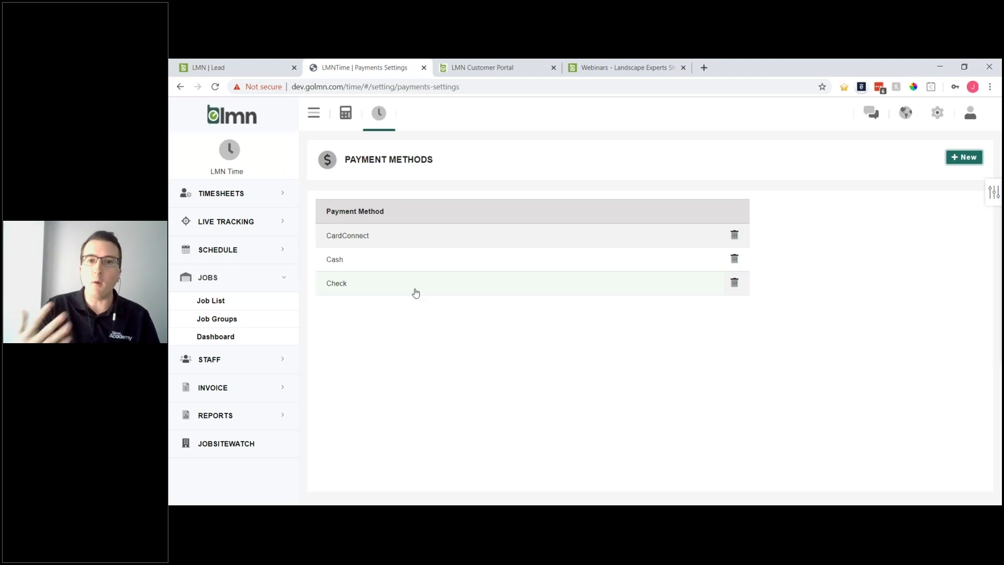
pyautogui.click(257, 302)
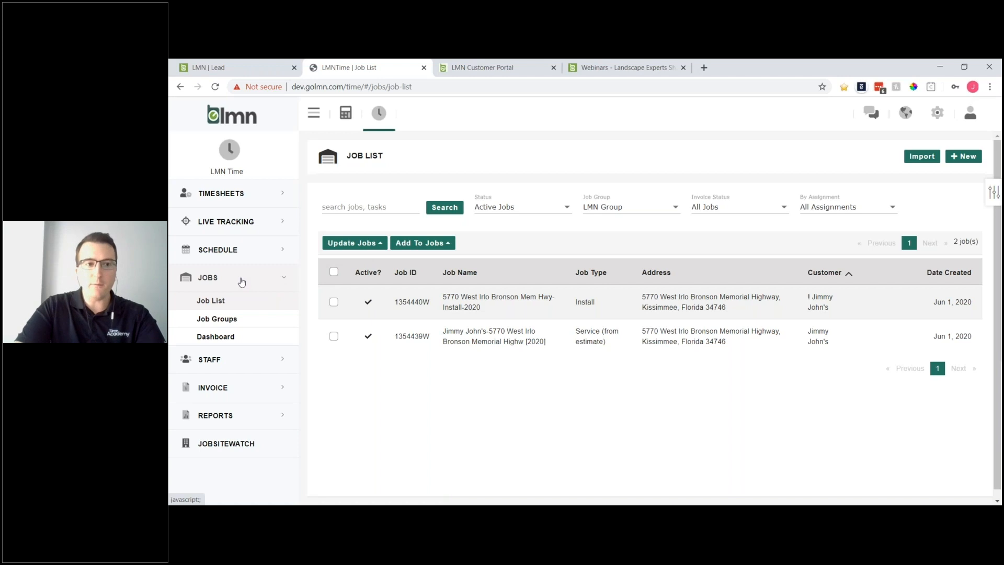
pyautogui.click(236, 282)
pyautogui.click(227, 282)
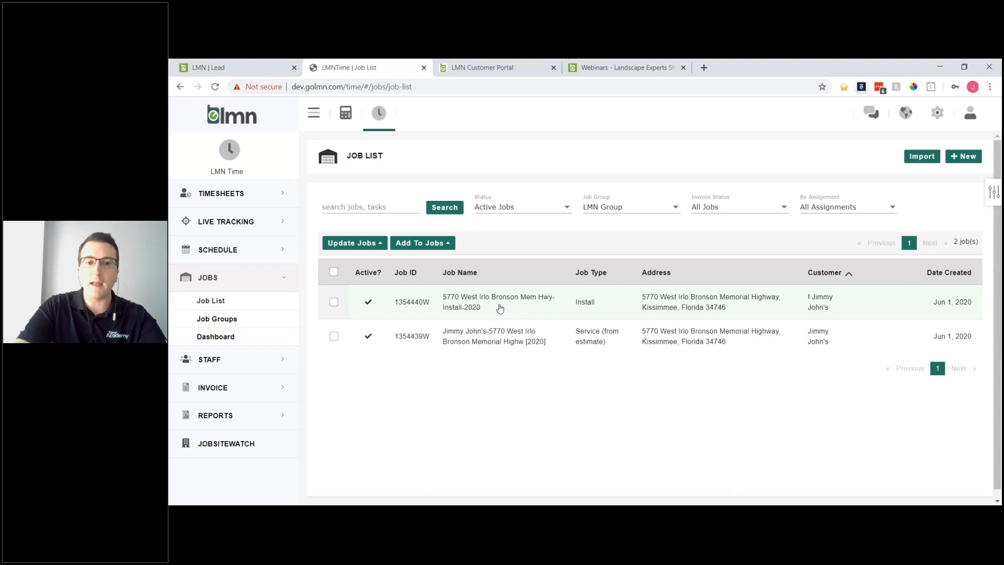
pyautogui.press('ctrl')
pyautogui.press('ctrl')
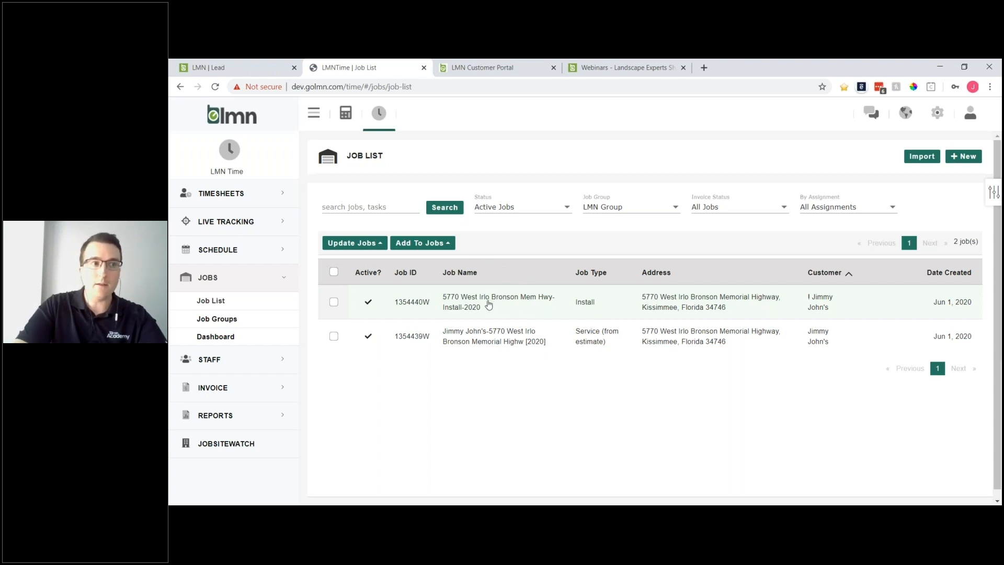
pyautogui.click(477, 301)
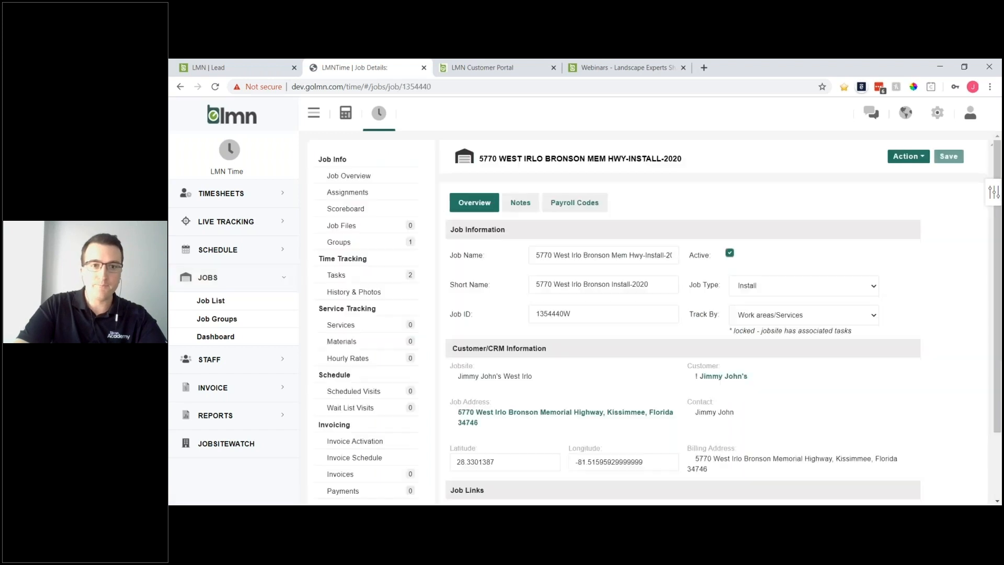
# - Show the job's Invoice Activation page with Progress invoicing (install jobs) active
pyautogui.scroll(-1, 390, 312)
pyautogui.scroll(1, 361, 387)
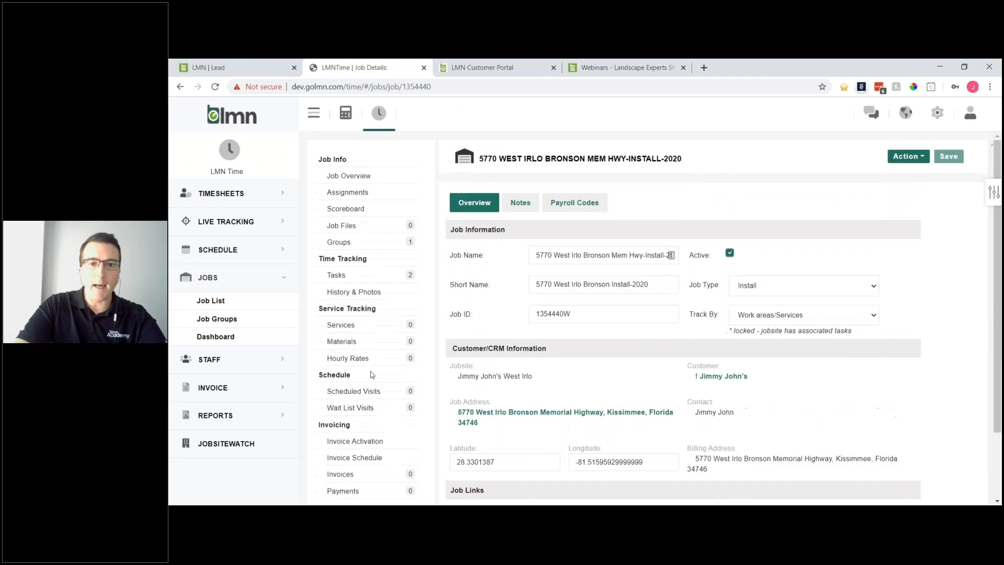
pyautogui.scroll(-1, 370, 382)
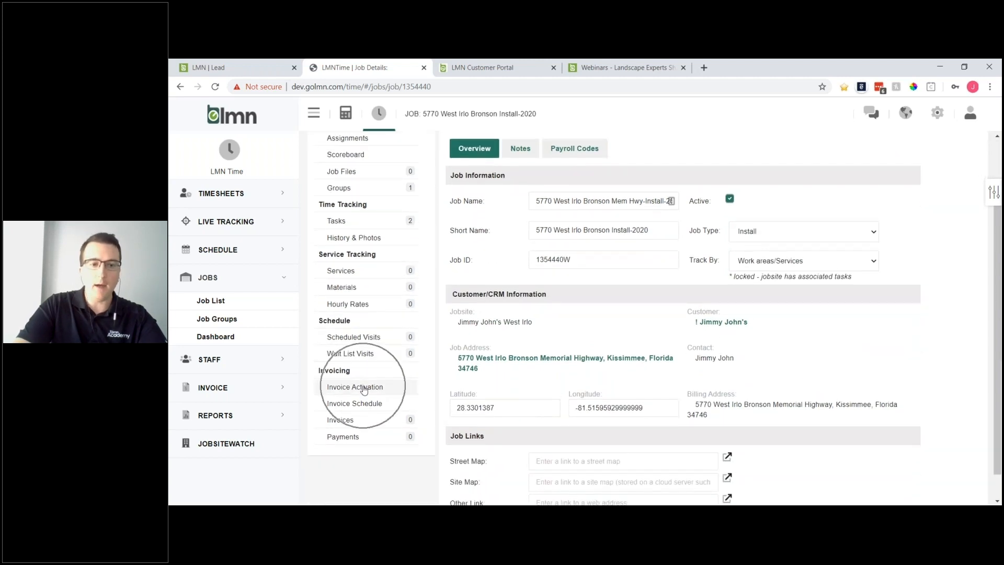
pyautogui.click(361, 387)
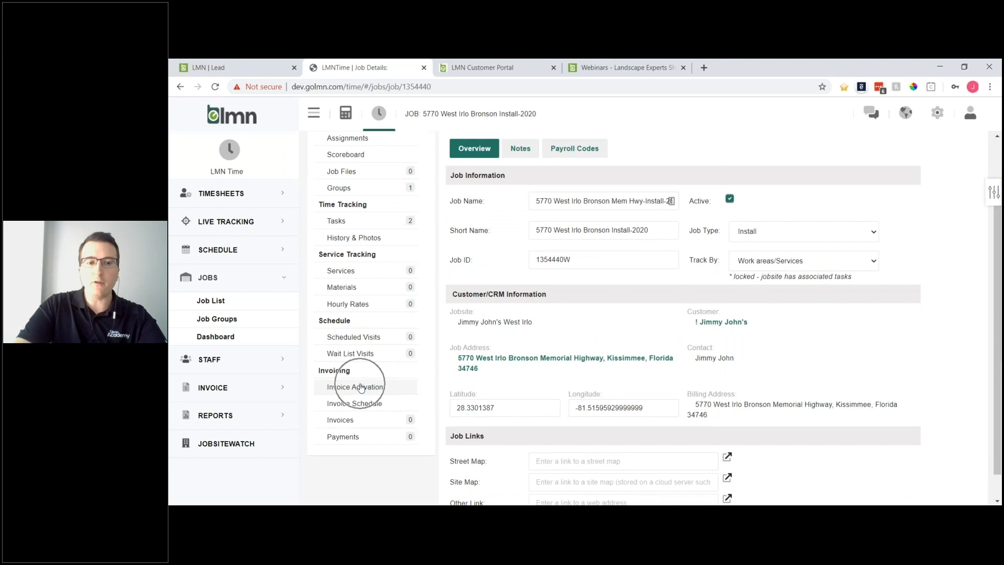
pyautogui.click(360, 387)
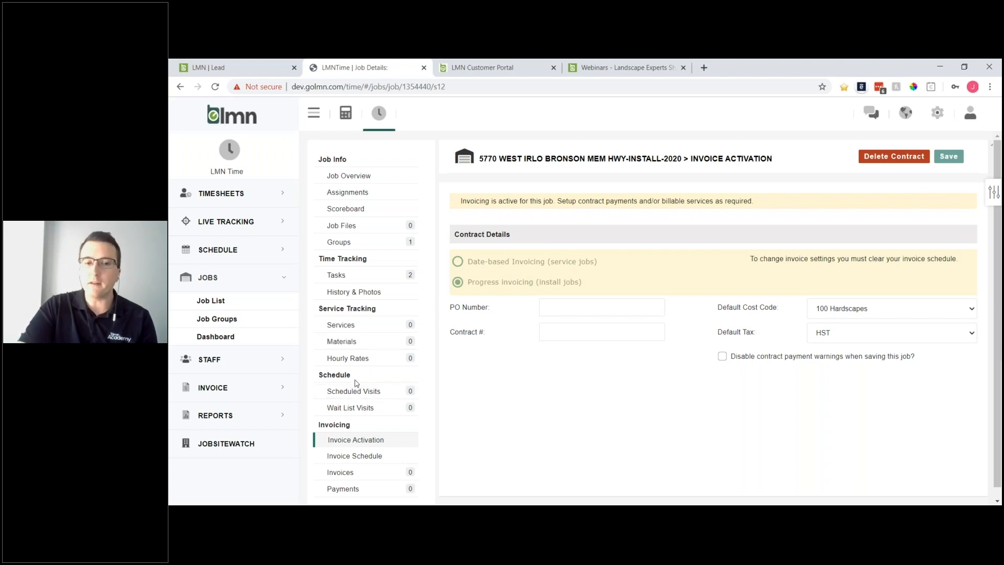
# - Display the Invoice Schedule: $6,250, $12,500 and $6,250, totalling $25,000.00
pyautogui.click(355, 457)
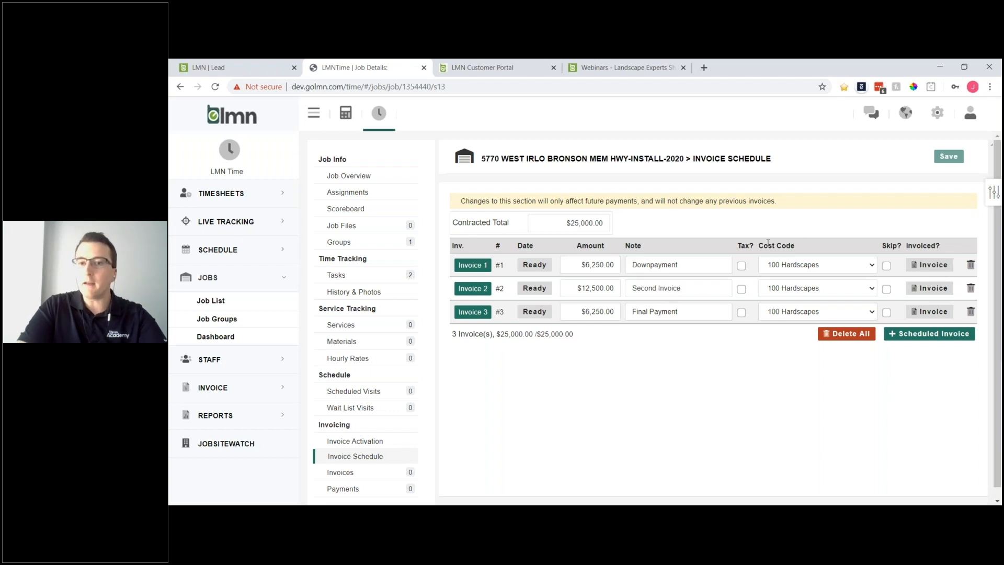
# - Generate an invoice for the $6,250 Downpayment row and confirm with Yes
pyautogui.click(928, 268)
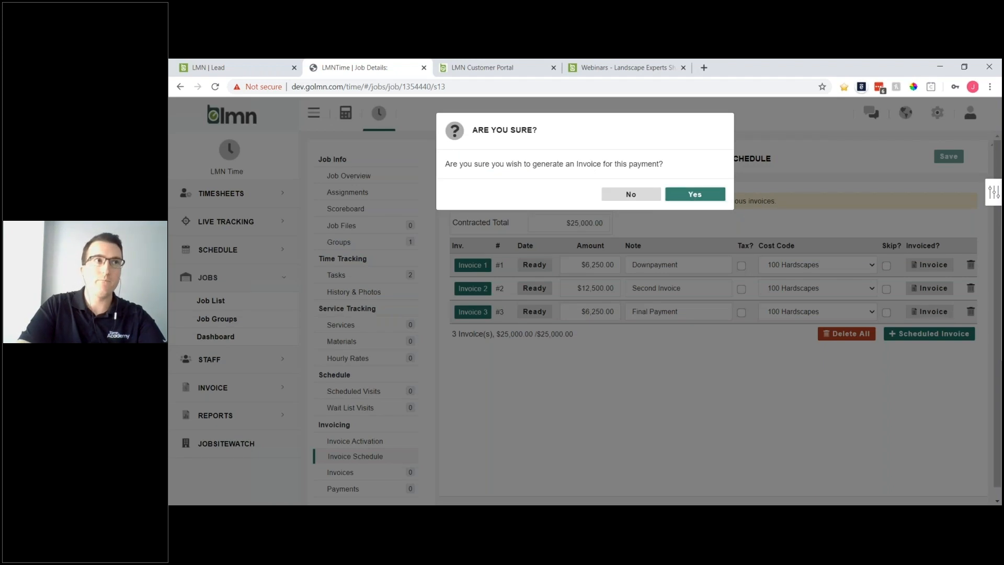
pyautogui.click(693, 195)
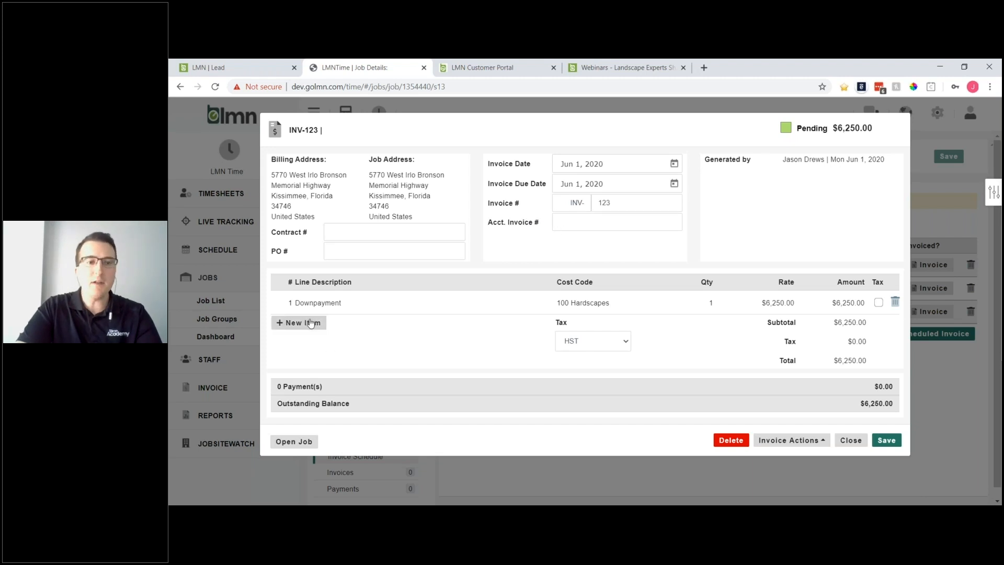
# - Discard an empty line item and set invoice INV-123 to Approved
pyautogui.click(293, 324)
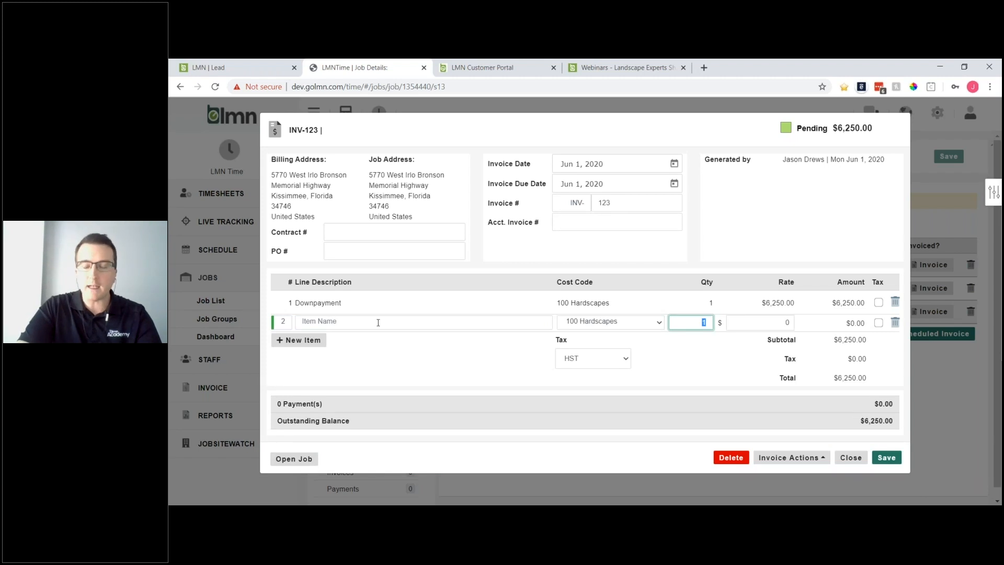
pyautogui.click(894, 323)
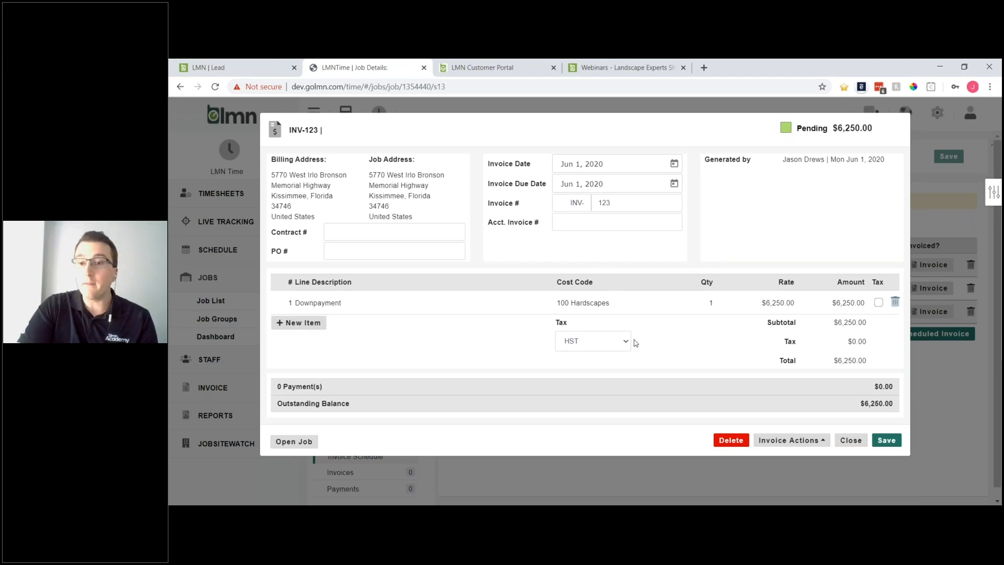
pyautogui.click(814, 439)
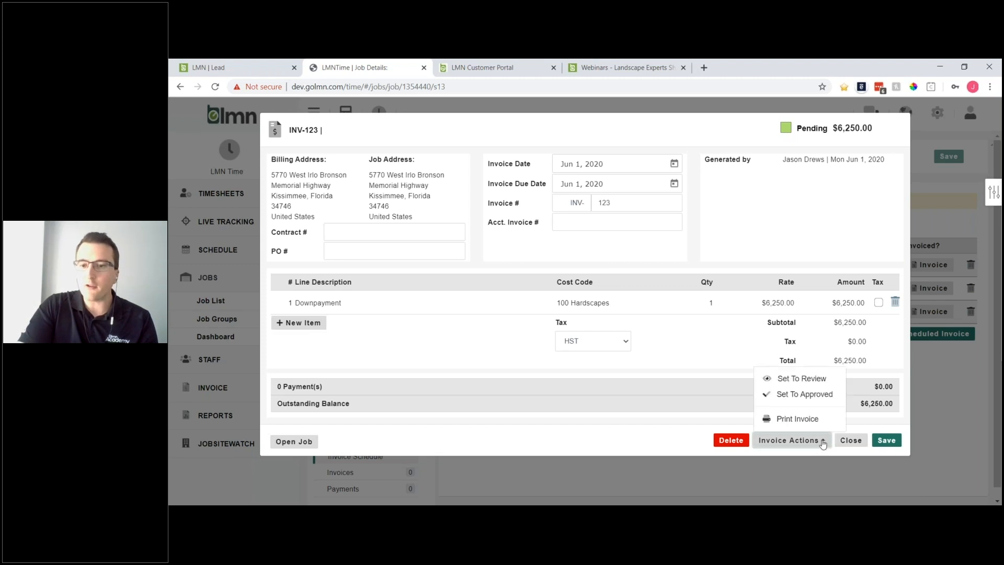
pyautogui.click(792, 396)
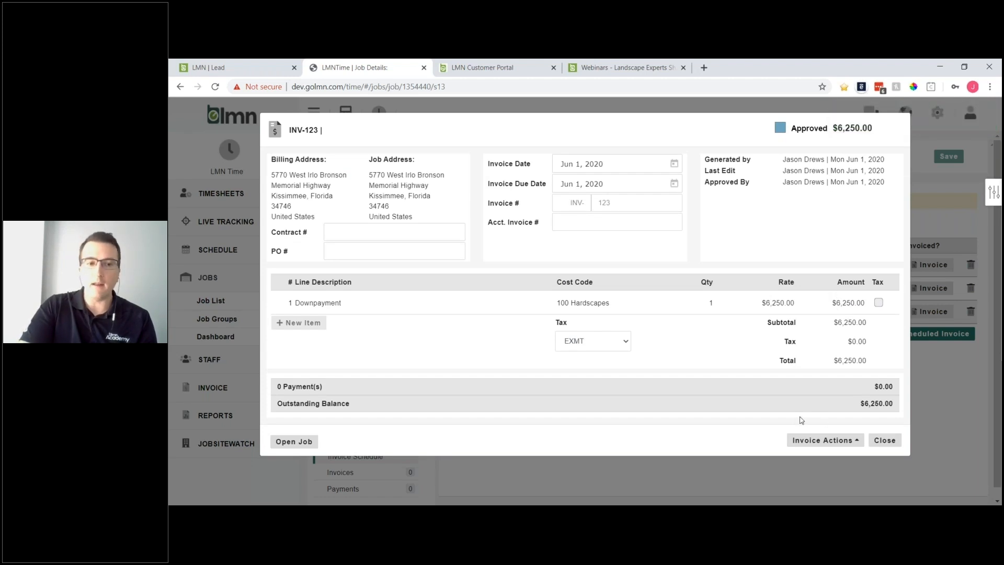
# - Choose Publish to Portal from Invoice Actions for approved invoice INV-123
pyautogui.click(860, 441)
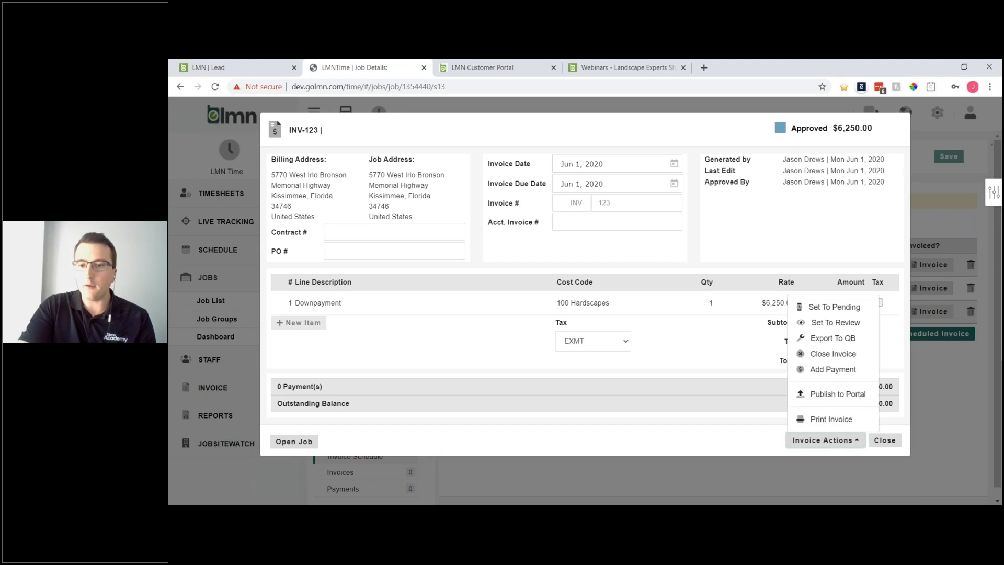
pyautogui.click(833, 395)
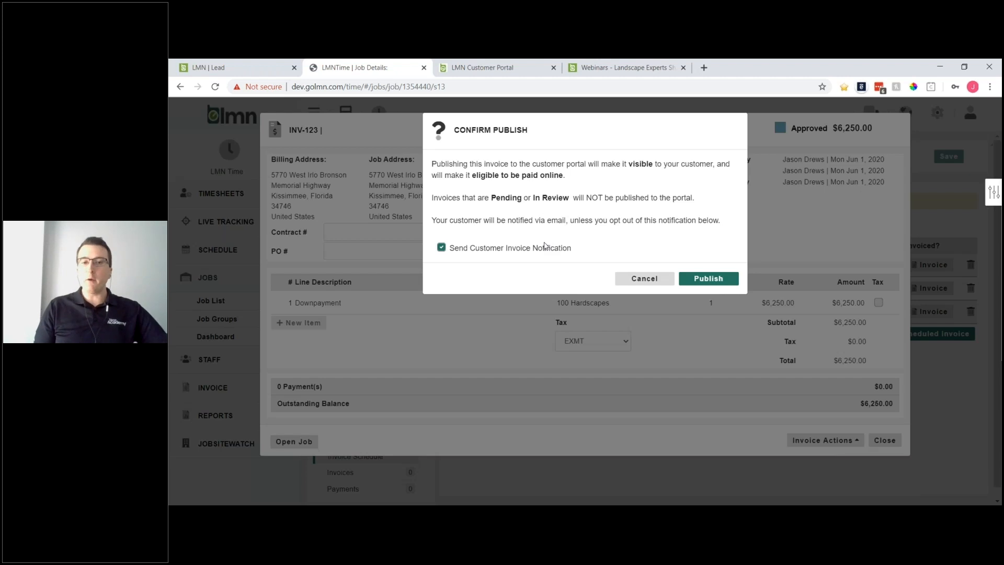
# - Publish INV-123 to the customer portal without emailing the customer
pyautogui.click(441, 248)
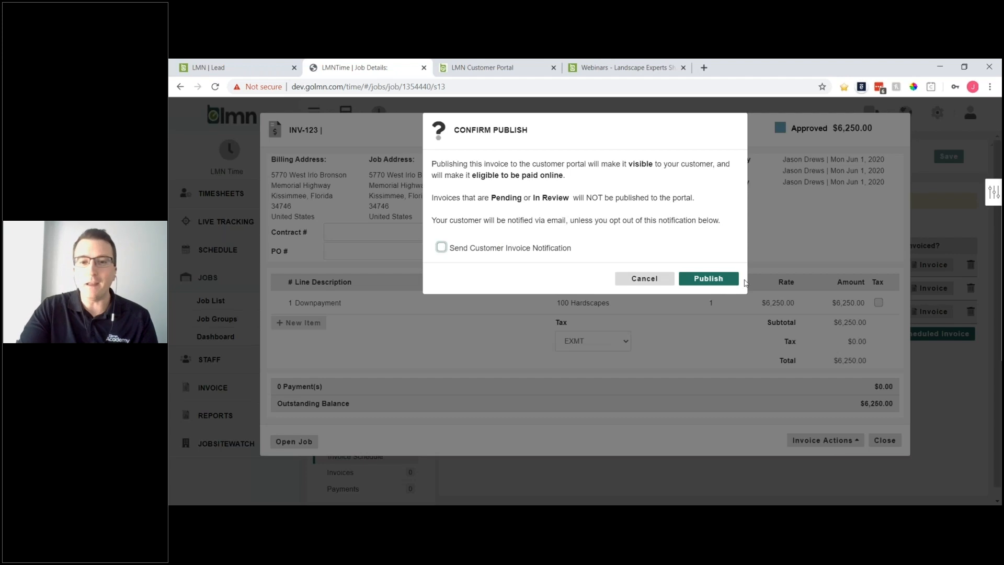
pyautogui.click(709, 279)
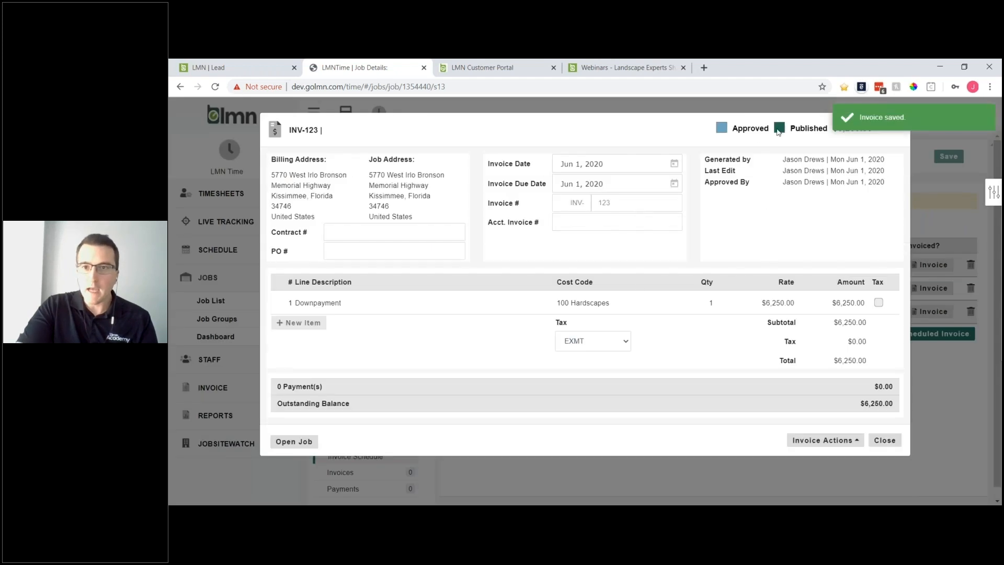
pyautogui.moveTo(733, 129); pyautogui.dragTo(828, 129)
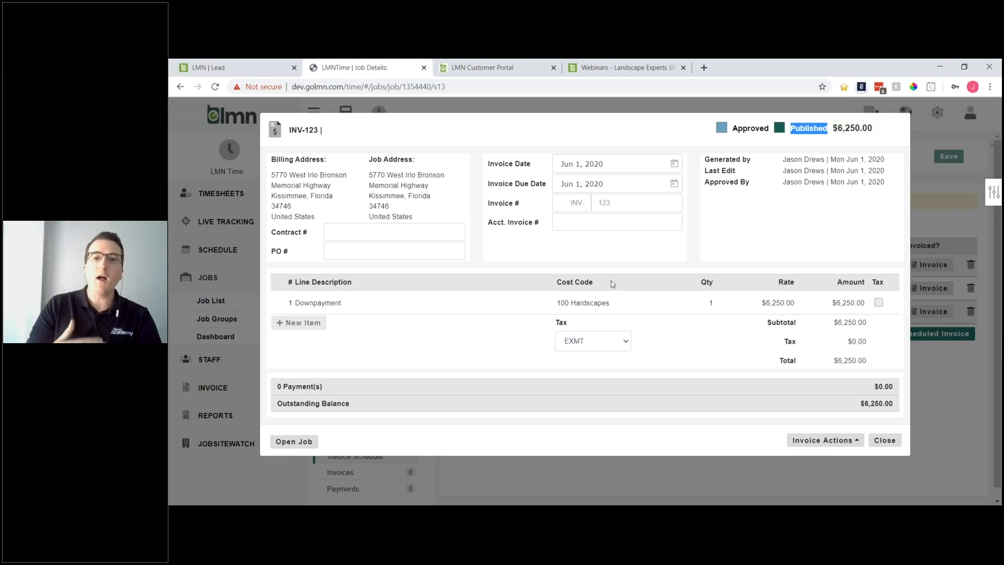
# - Reload the portal invoice list via Dashboard so overdue INV-123 appears beside paid INV-121
pyautogui.click(477, 69)
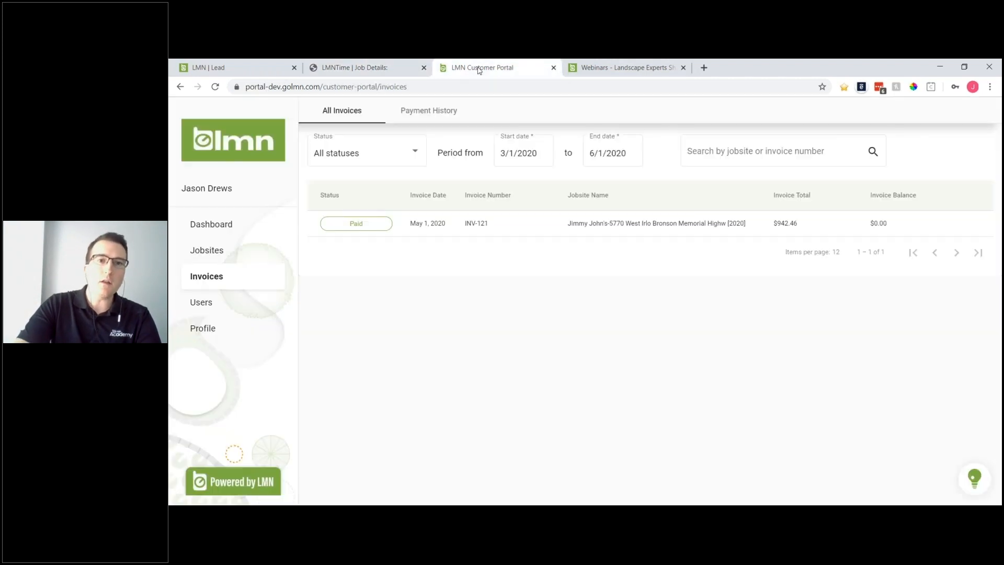
pyautogui.click(222, 224)
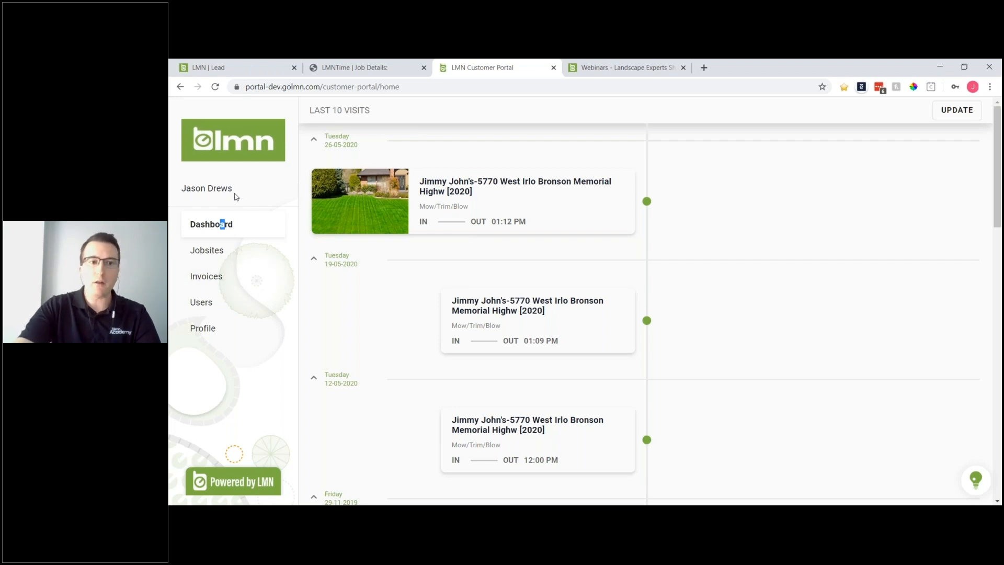
pyautogui.click(207, 278)
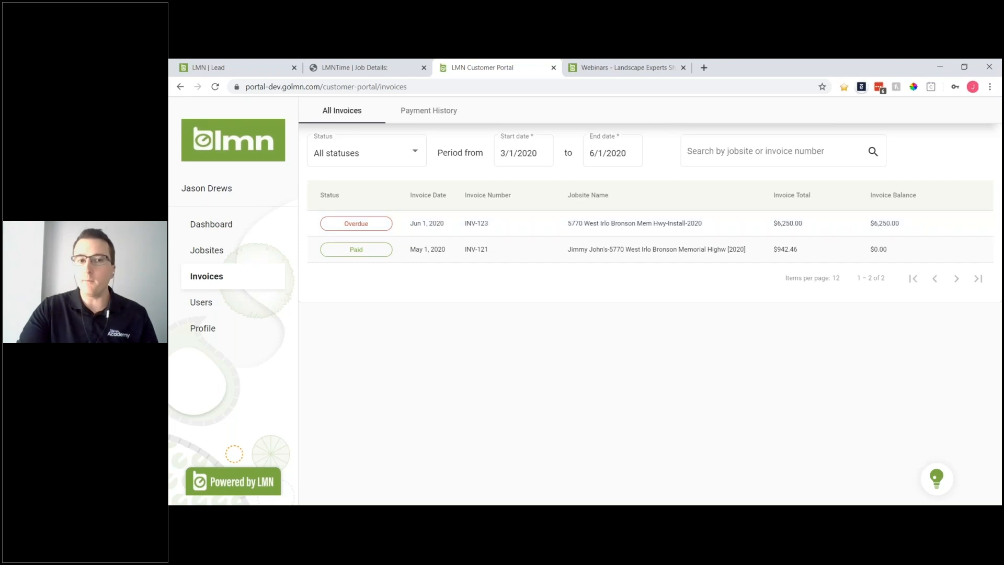
# - Review the paid INV-121 invoice details, then close them
pyautogui.click(453, 252)
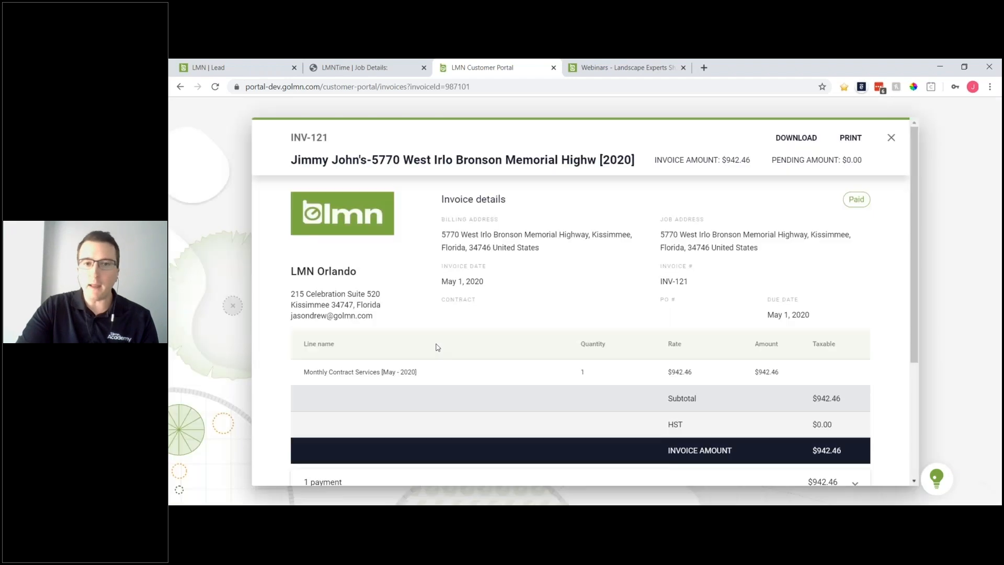
pyautogui.scroll(-3, 610, 247)
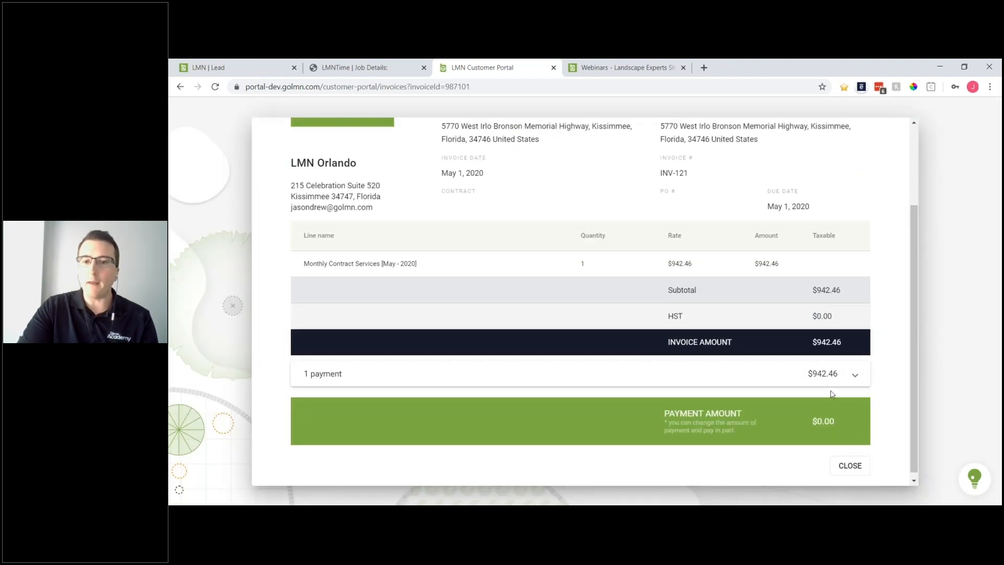
pyautogui.click(858, 470)
# - Open overdue INV-123 and proceed to its $6,250.00 payment-card checkout
pyautogui.click(424, 228)
pyautogui.scroll(-3, 590, 251)
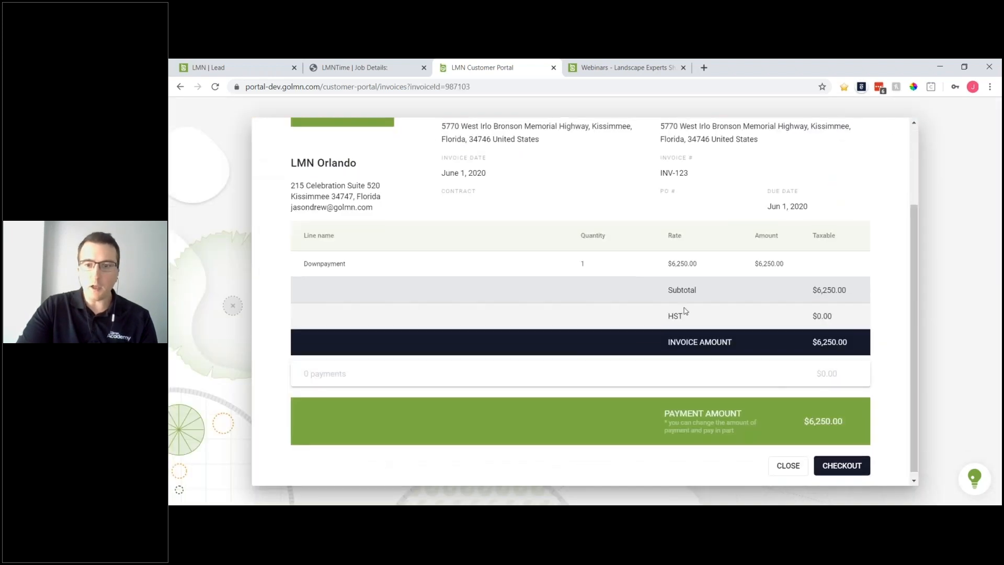
pyautogui.click(834, 468)
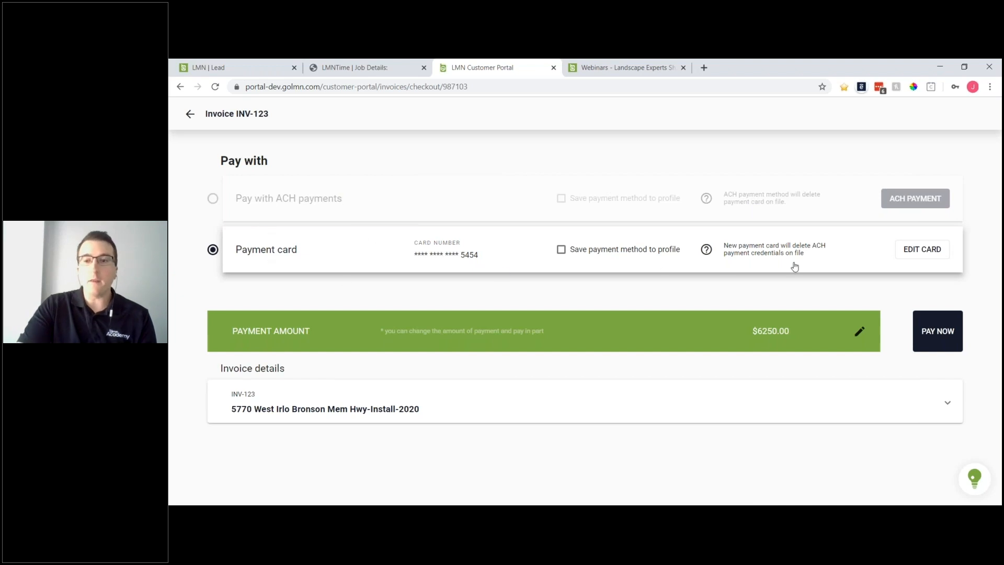
# - In LMN Time, close INV-123 and list the install job's invoices, showing INV-123 Approved at $6,250.00
pyautogui.click(366, 70)
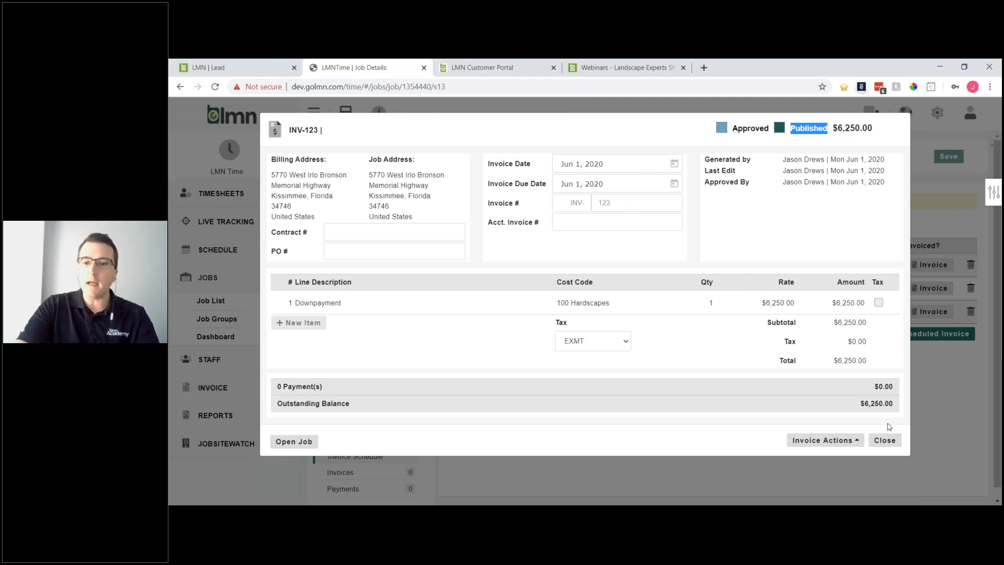
pyautogui.click(889, 440)
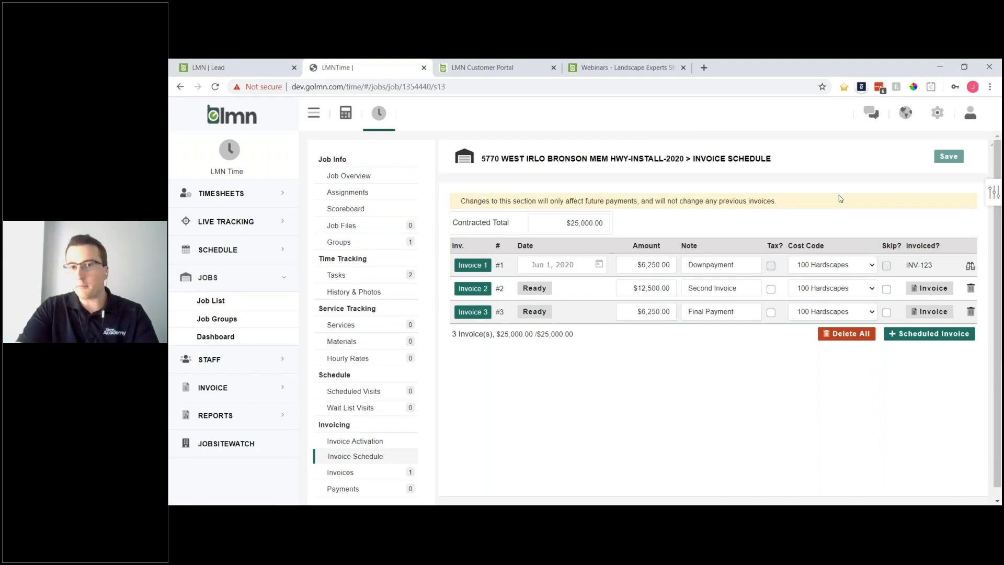
pyautogui.click(342, 473)
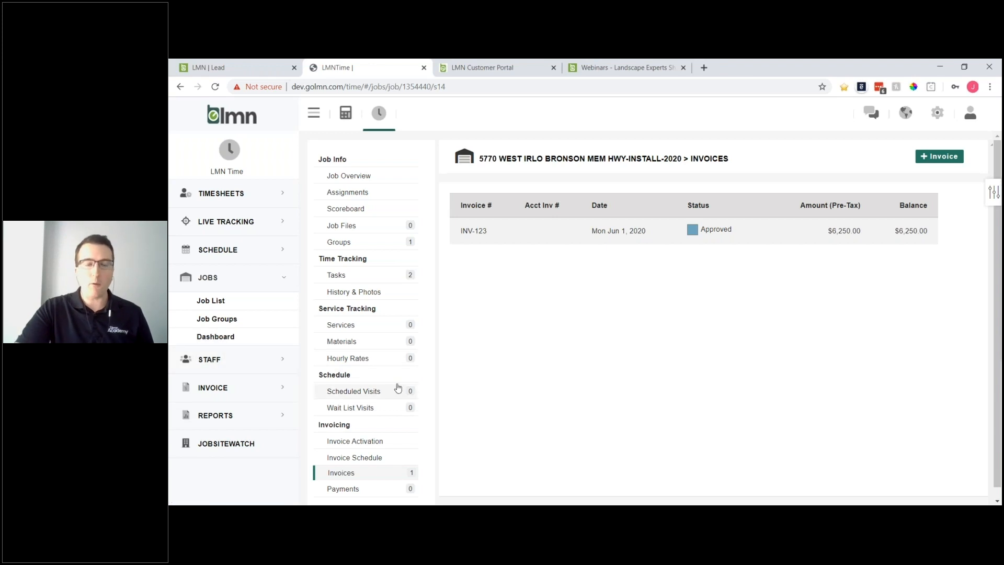
# - Open the company Invoice List, keep date search, and filter to Portal Customers Only (INV-121 to INV-123)
pyautogui.click(222, 388)
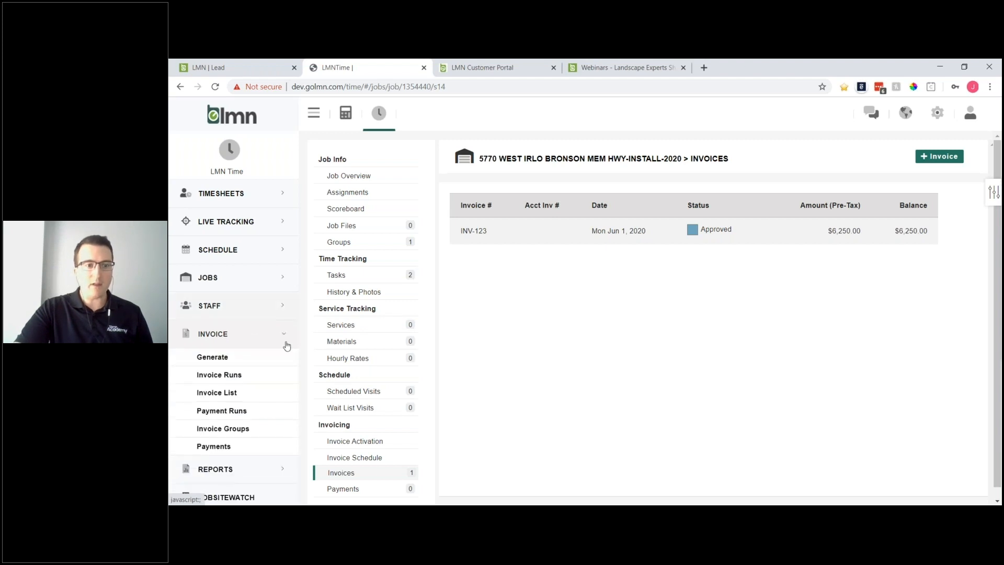
pyautogui.click(219, 394)
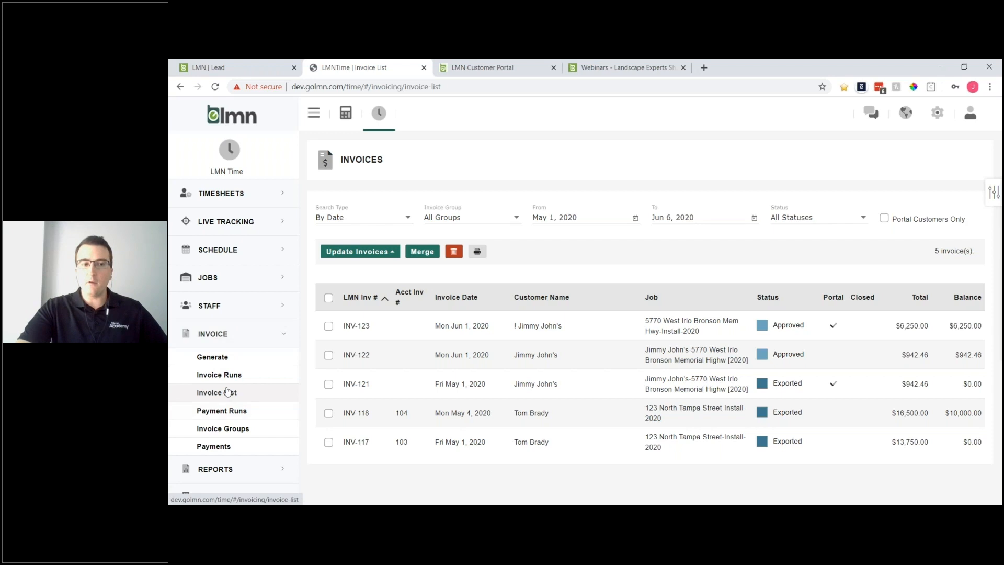
pyautogui.click(354, 214)
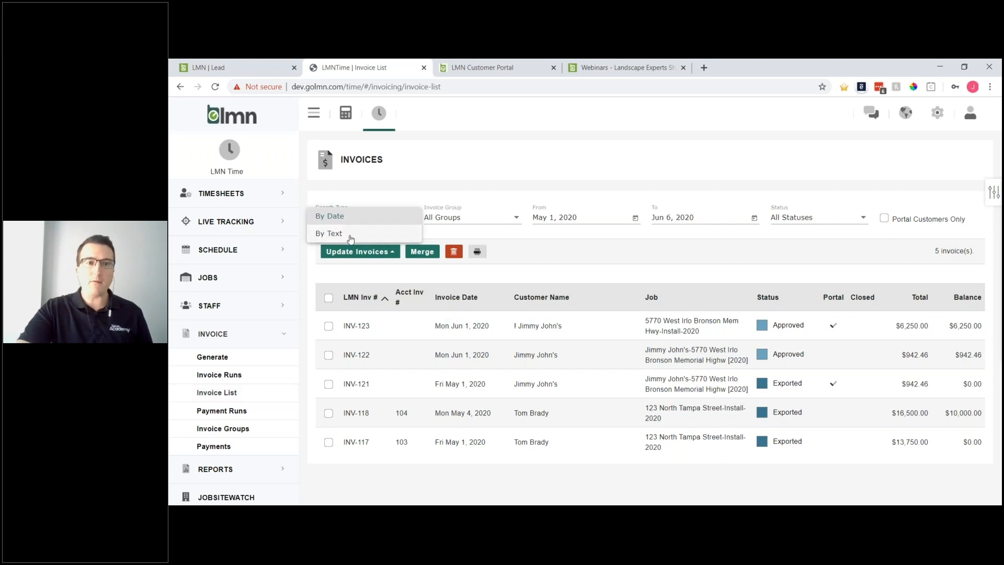
pyautogui.click(387, 187)
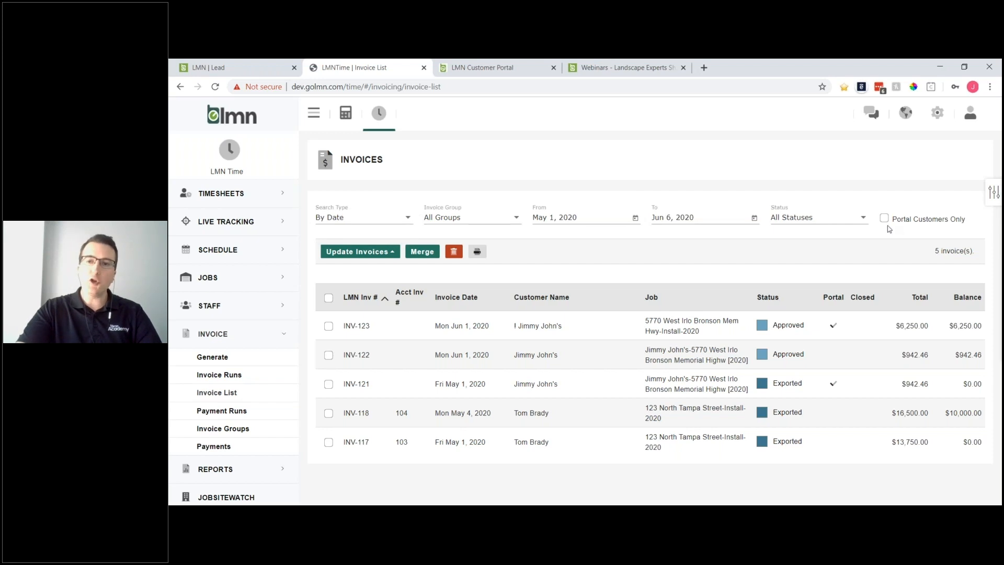
pyautogui.moveTo(891, 222); pyautogui.dragTo(970, 223)
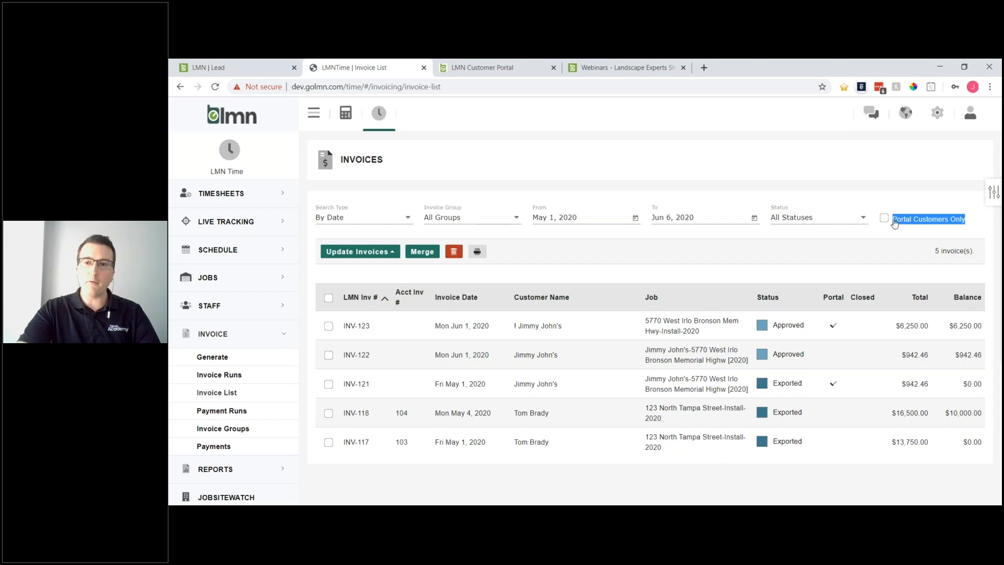
pyautogui.click(884, 219)
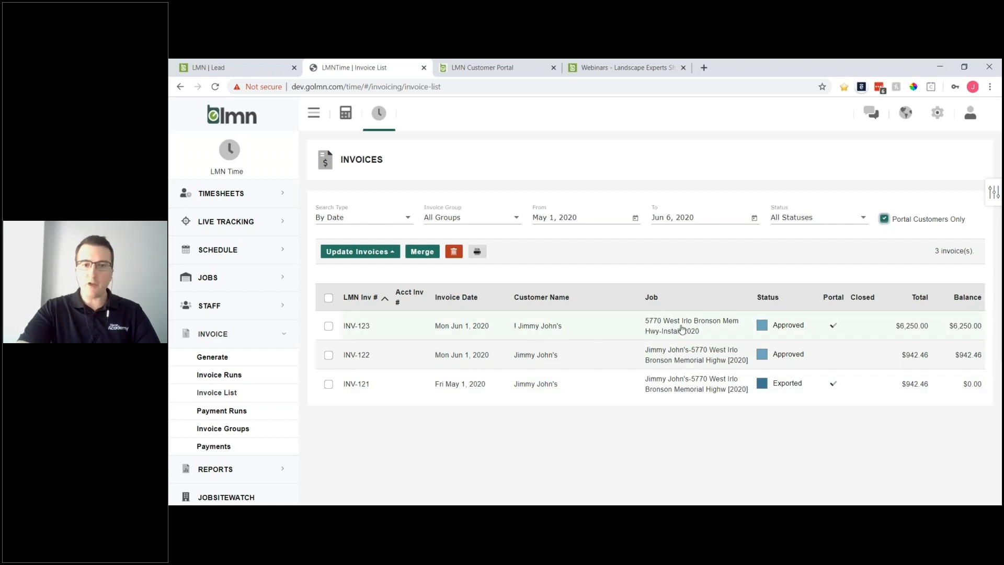
# - Select only INV-122 ($942.46) and publish it to the customer portal
pyautogui.click(328, 356)
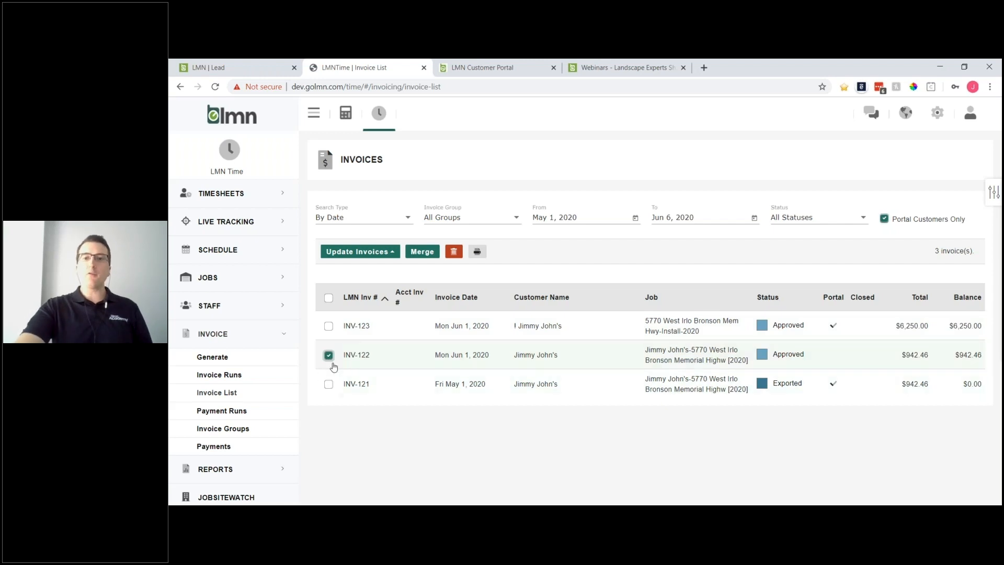
pyautogui.click(329, 326)
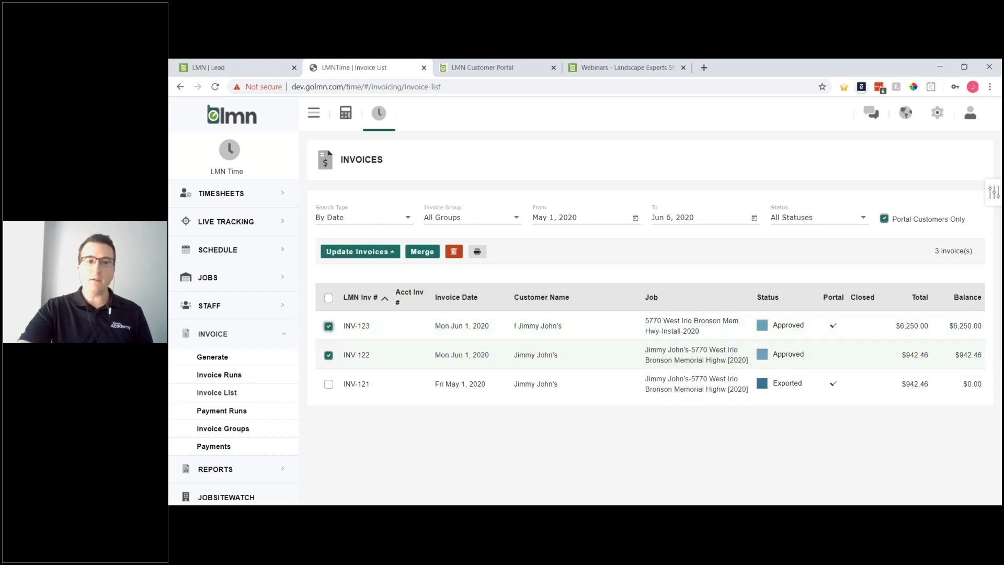
pyautogui.click(328, 298)
pyautogui.click(328, 298)
pyautogui.click(328, 355)
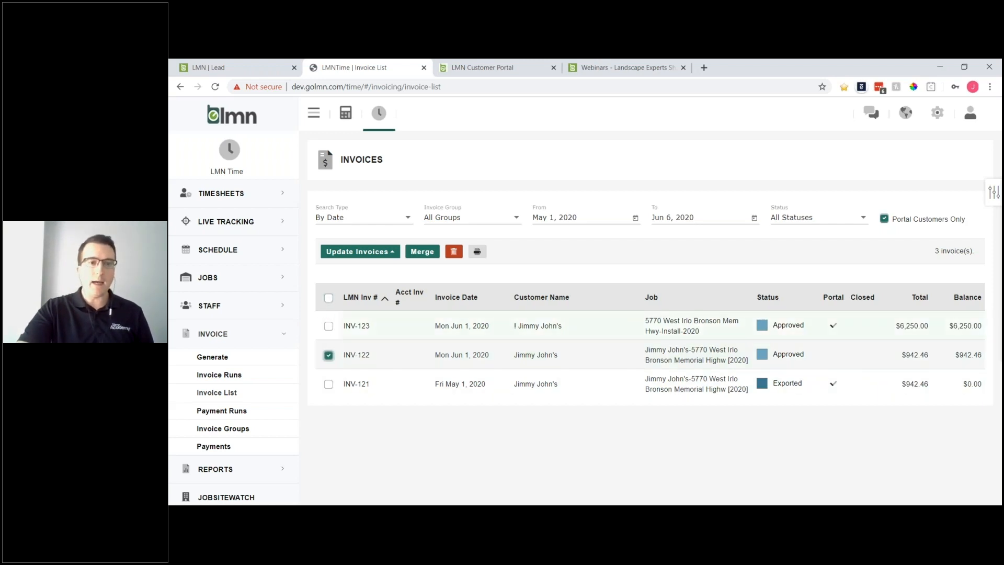
pyautogui.click(385, 253)
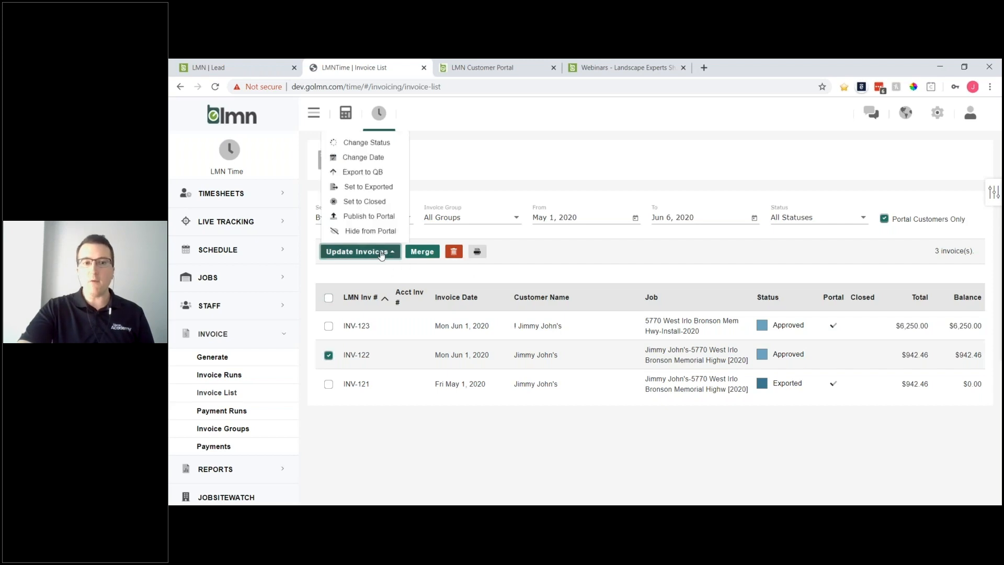
pyautogui.click(364, 217)
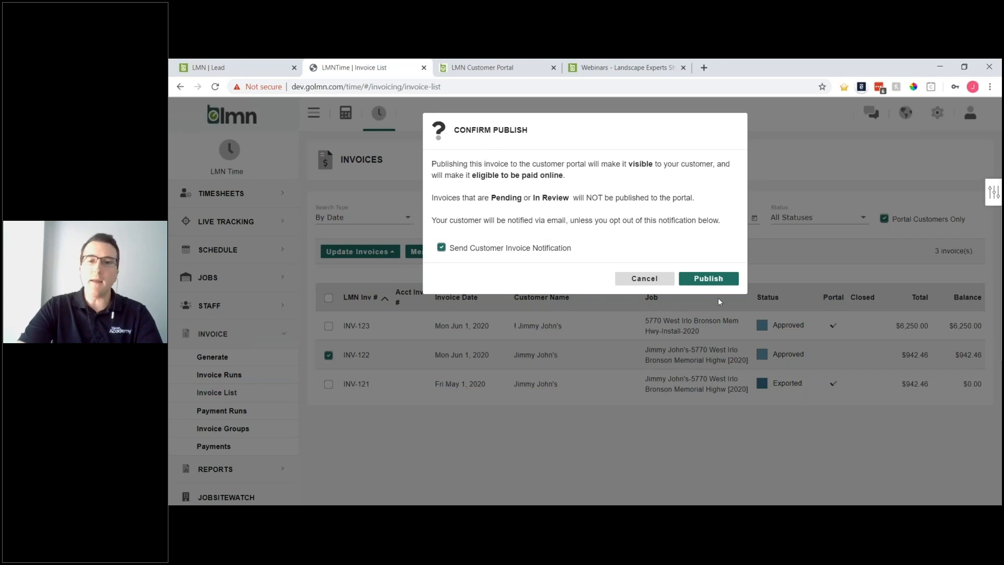
pyautogui.click(709, 279)
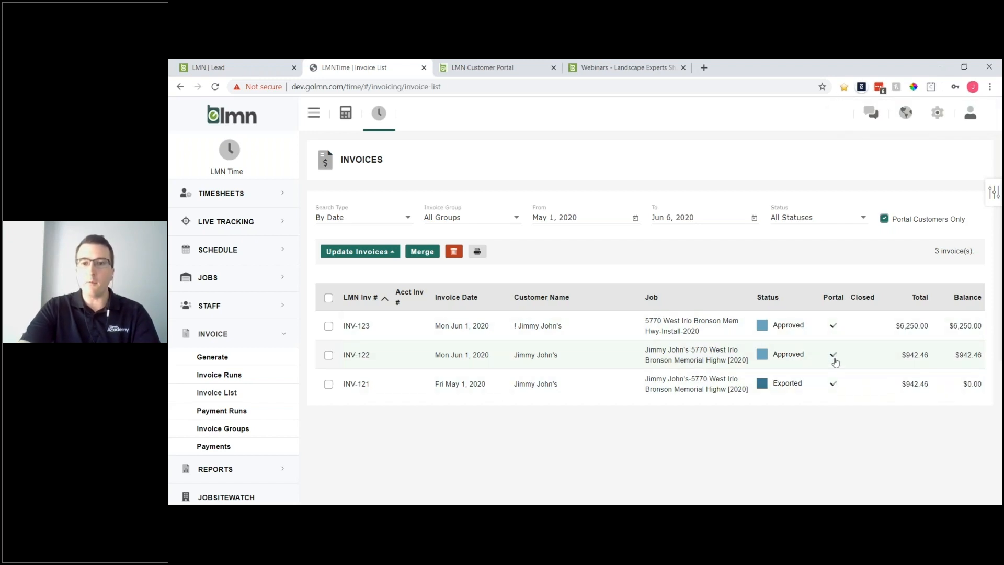
# - Check INV-122's details and actions, then go back to the portal's INV-123 checkout page
pyautogui.click(636, 357)
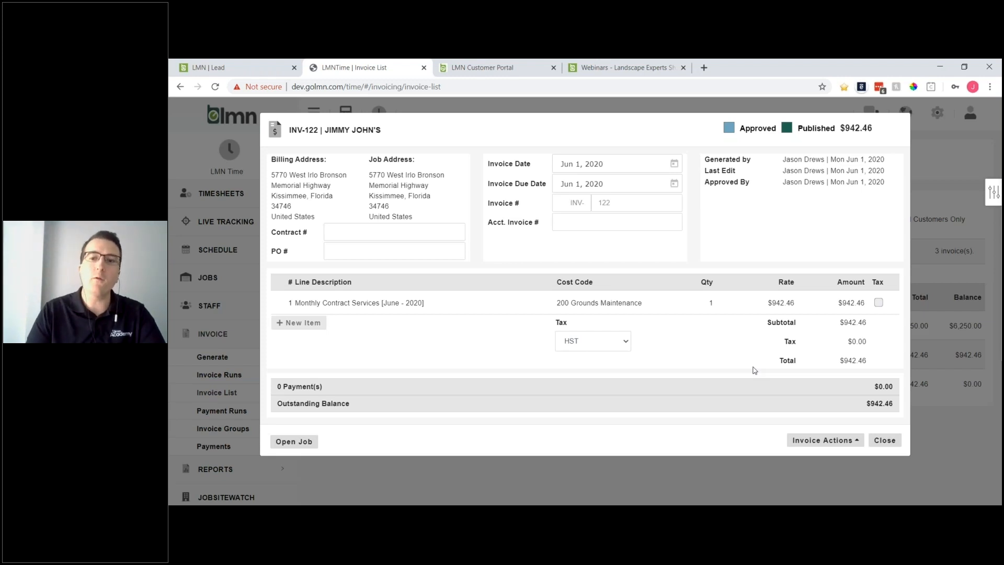
pyautogui.click(857, 440)
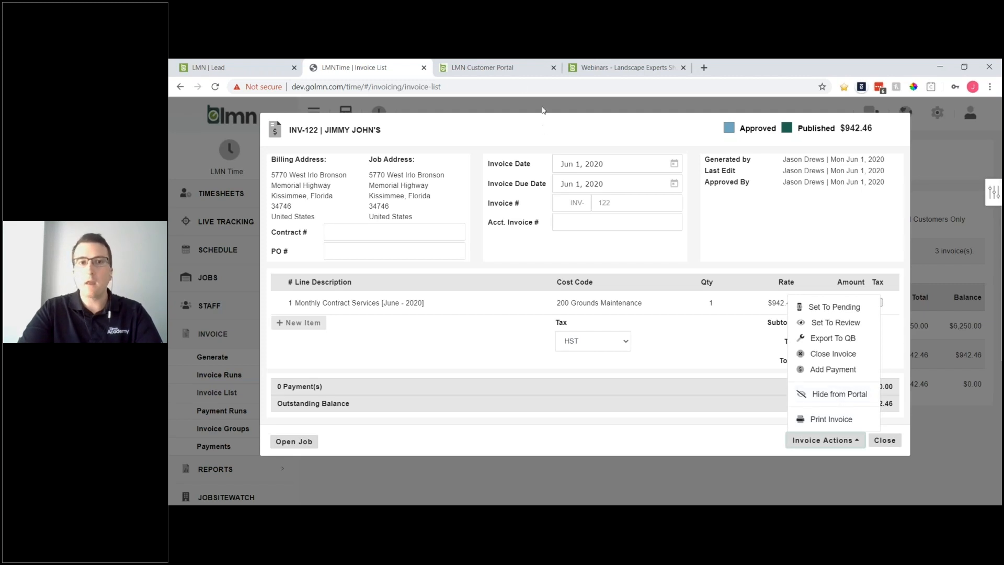
pyautogui.click(481, 68)
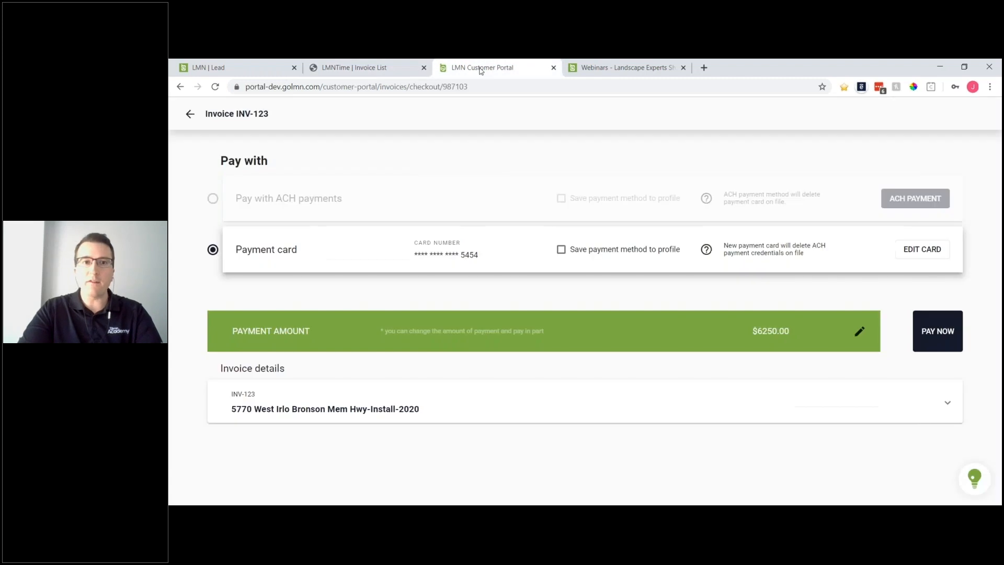
# - Leave the INV-123 checkout and close the INV-123 invoice details ($6,250.00, Overdue)
pyautogui.click(189, 114)
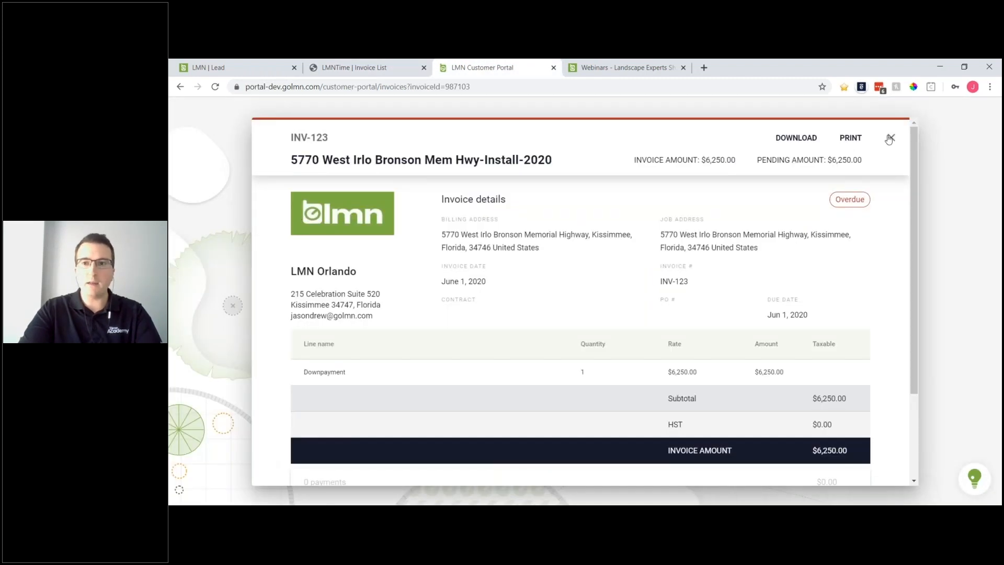
pyautogui.click(888, 137)
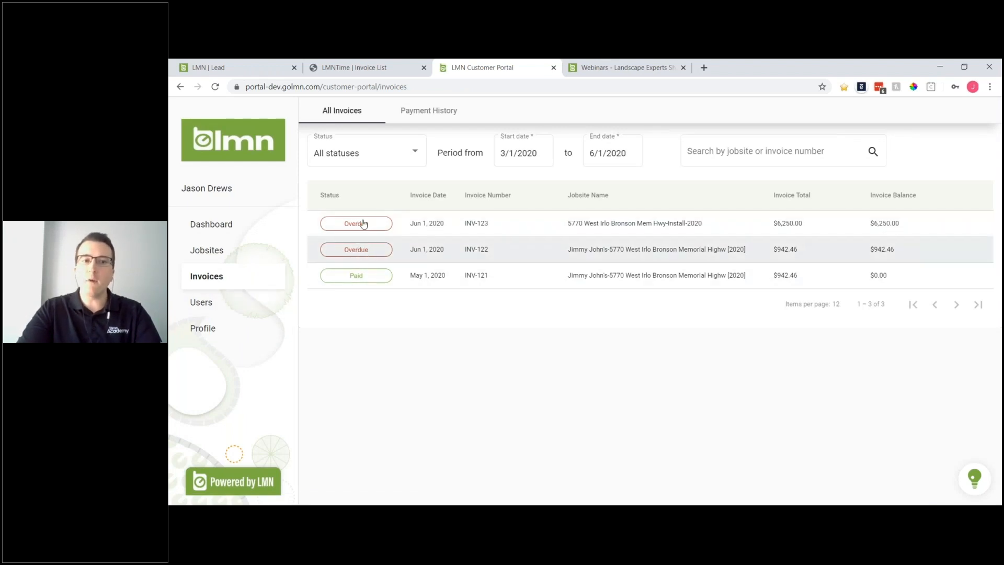
# - Hide INV-122 from the portal, refresh the portal, then close INV-122 in LMN Time
pyautogui.click(356, 68)
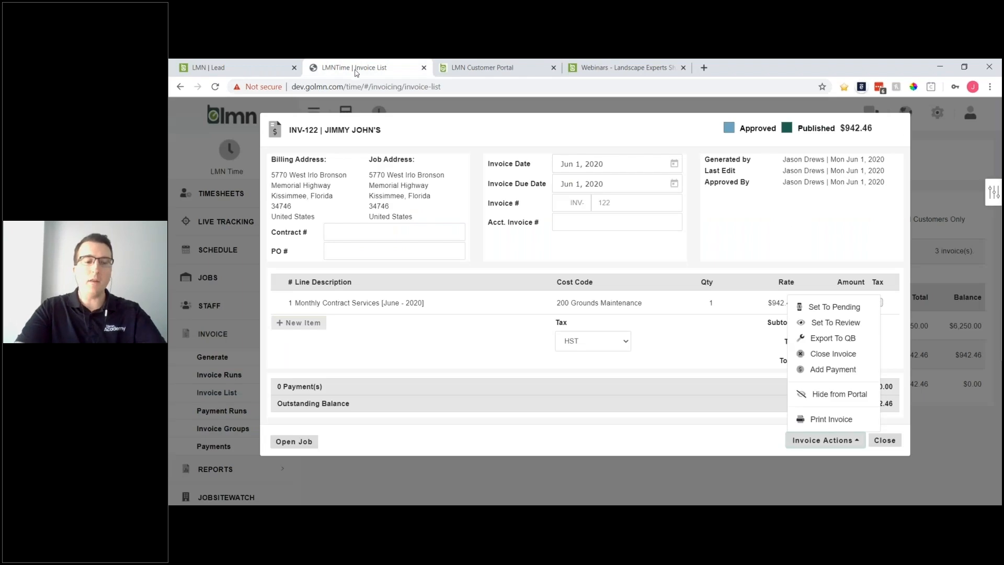
pyautogui.click(835, 395)
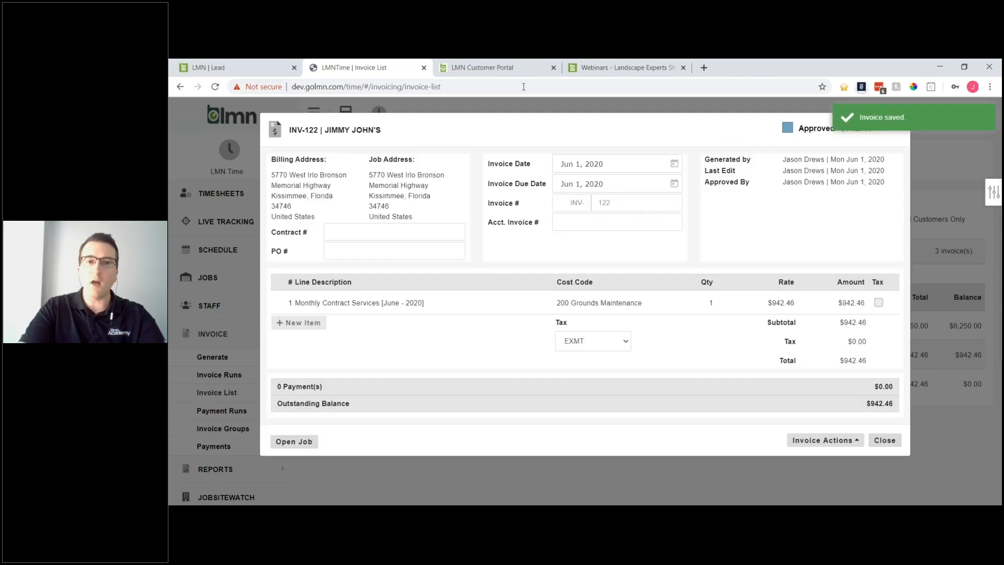
pyautogui.click(482, 67)
pyautogui.click(215, 87)
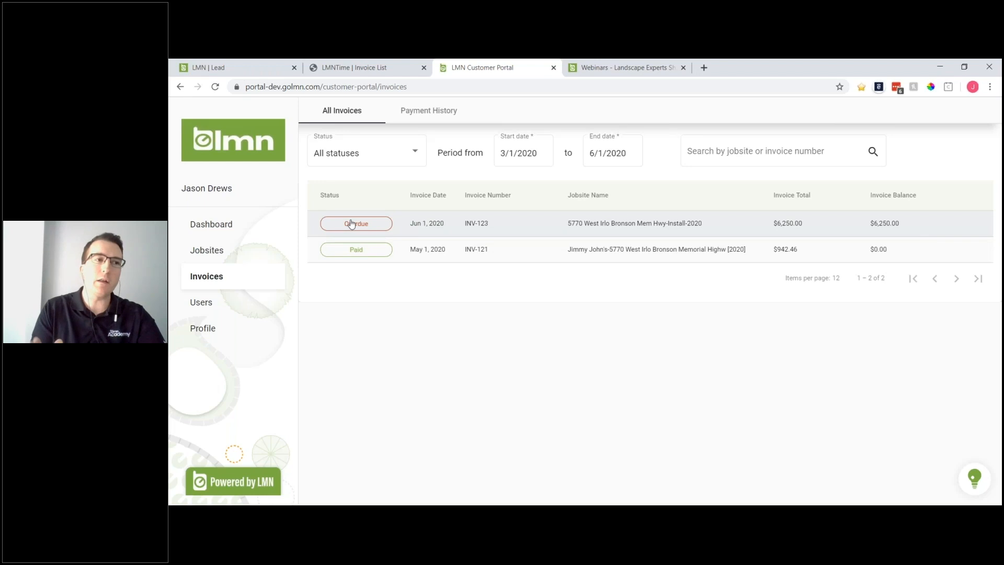
pyautogui.click(372, 69)
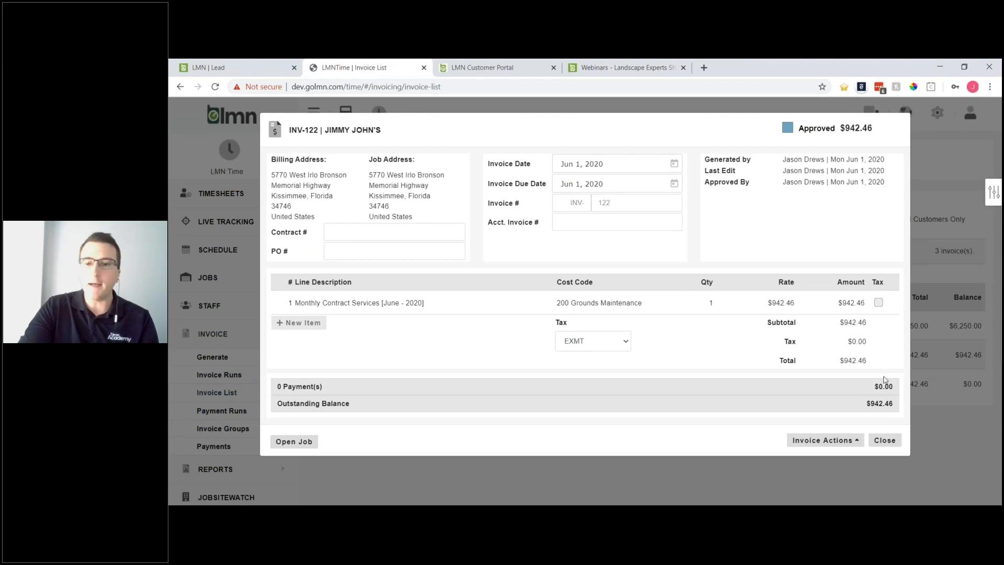
pyautogui.click(884, 440)
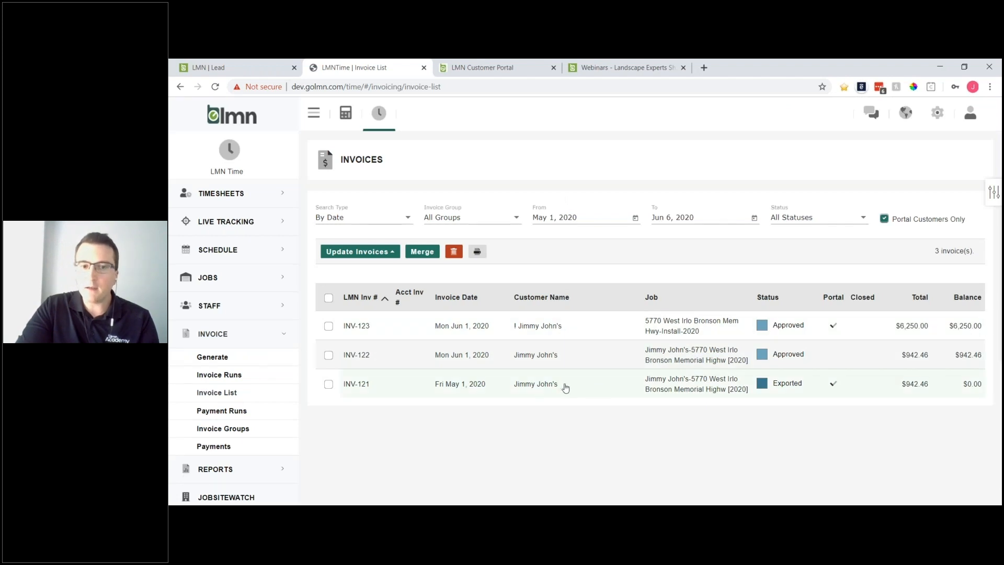
pyautogui.click(762, 393)
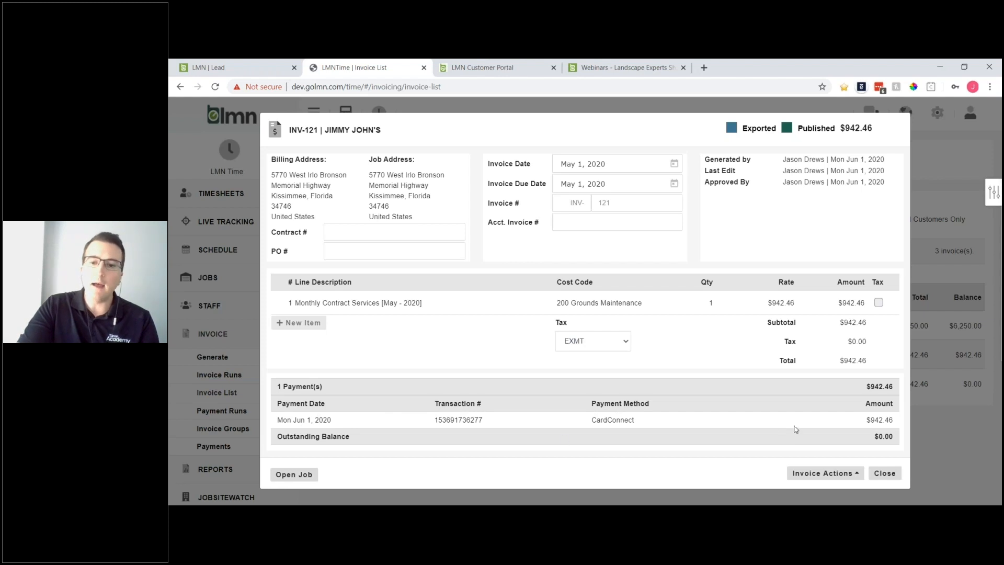
pyautogui.click(831, 473)
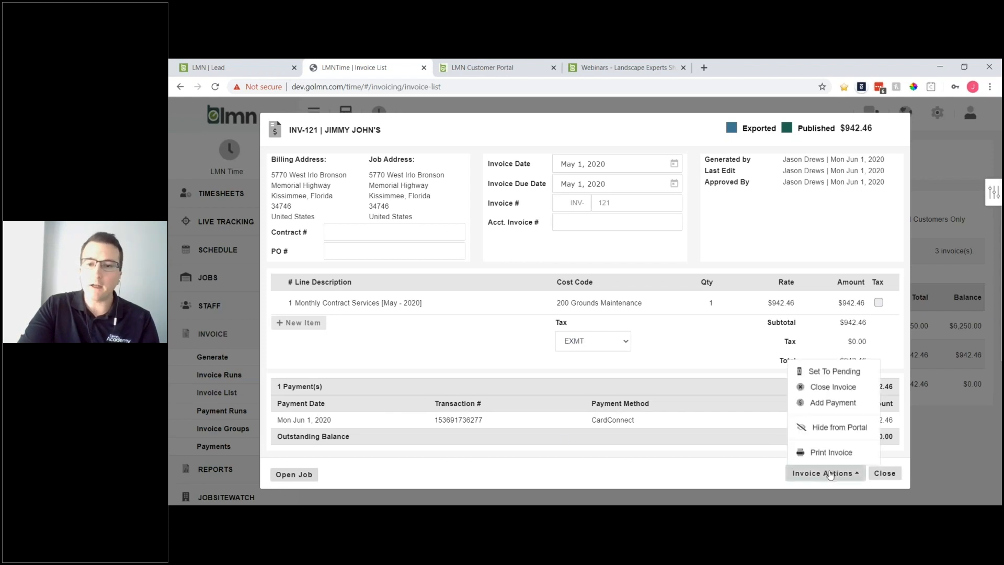
pyautogui.click(889, 474)
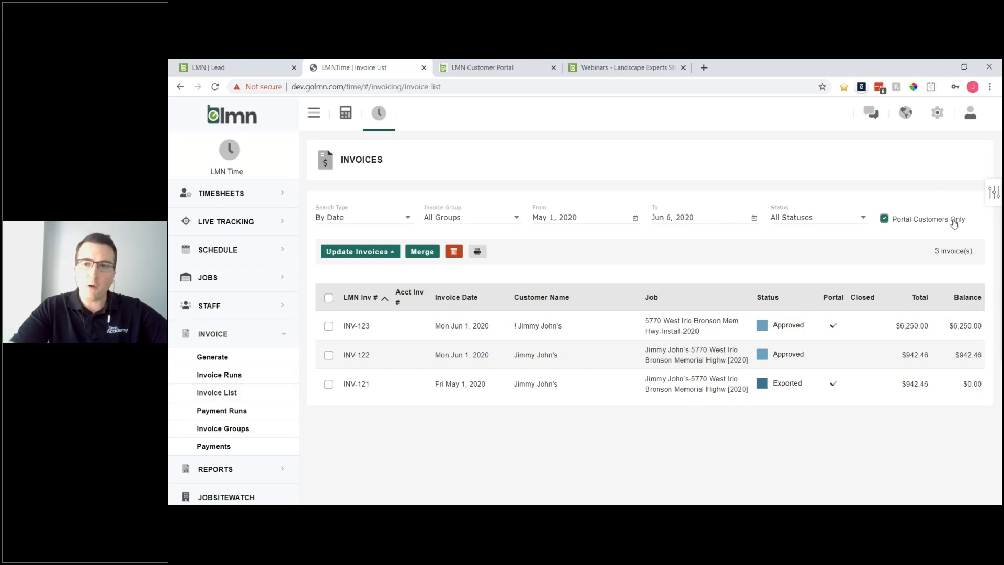
# - Select all three portal-customer invoices and view the Update Invoices options without applying any
pyautogui.click(328, 298)
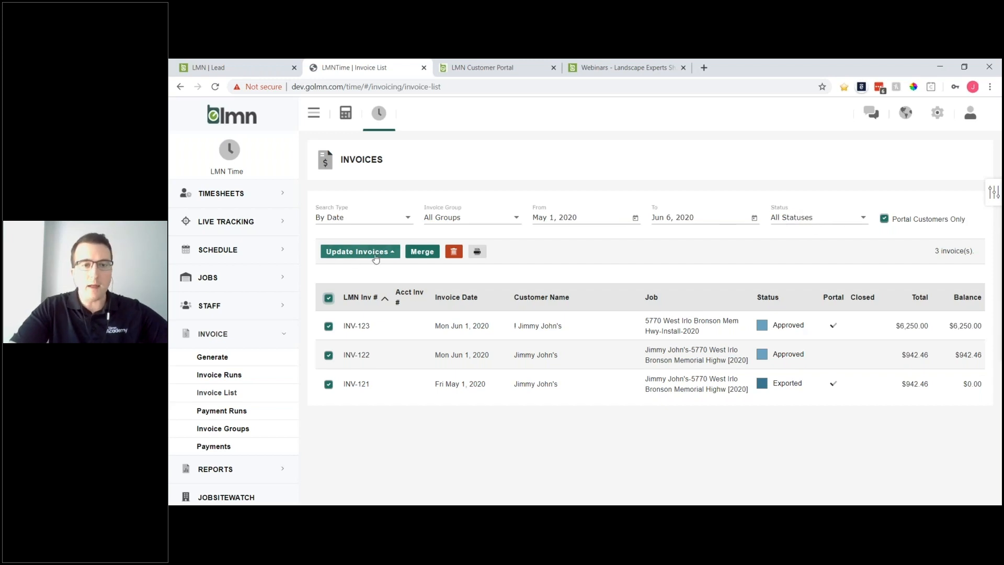
pyautogui.press('ctrl')
pyautogui.press('ctrl')
pyautogui.press('ctrl')
pyautogui.press('ctrl')
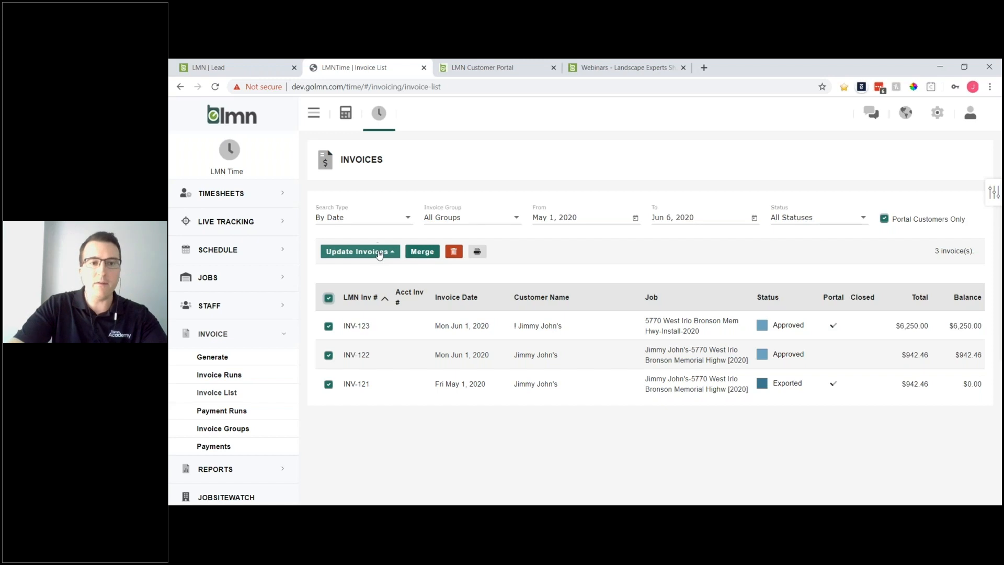
pyautogui.click(380, 254)
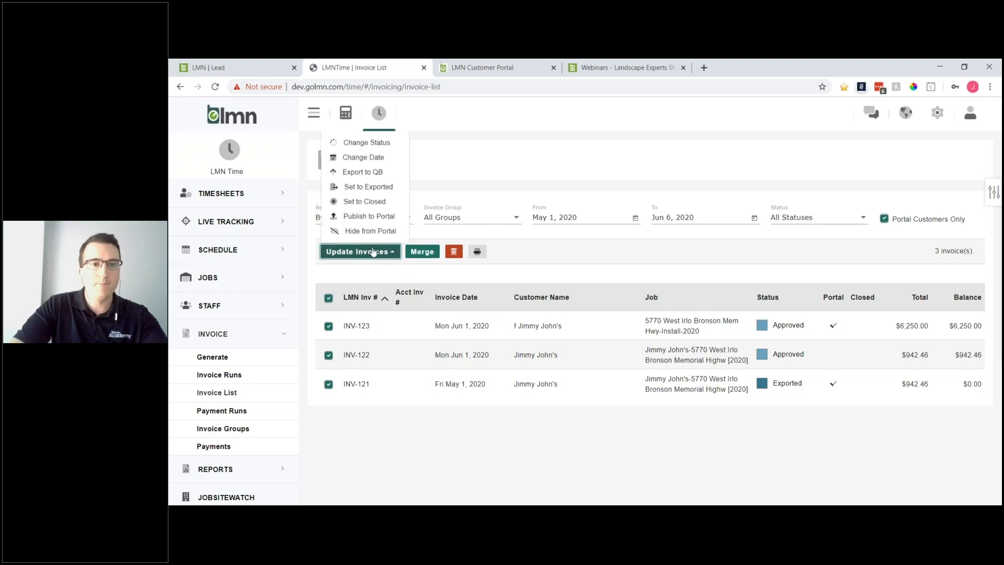
pyautogui.press('ctrl')
pyautogui.press('ctrl')
pyautogui.press('ctrl')
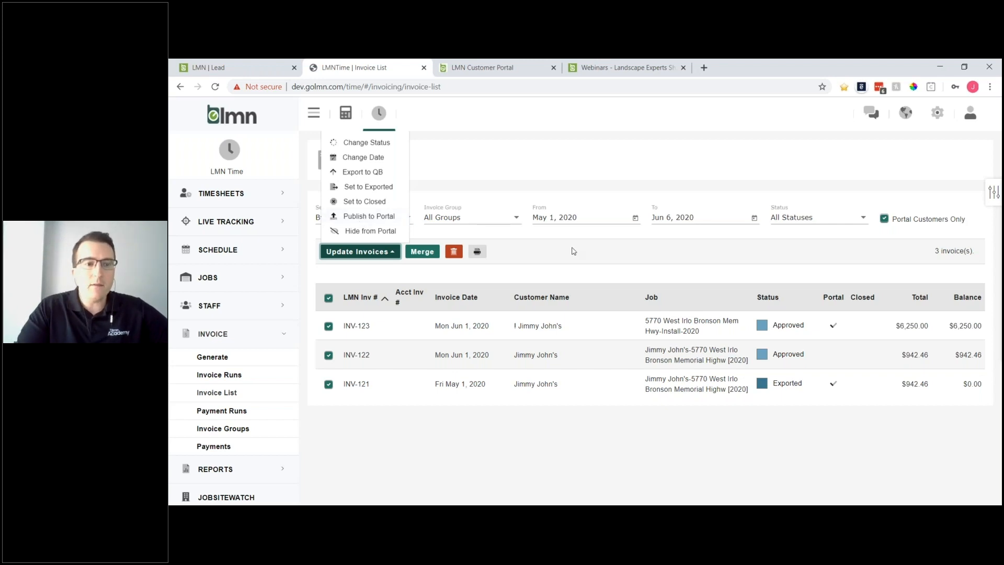
pyautogui.click(364, 279)
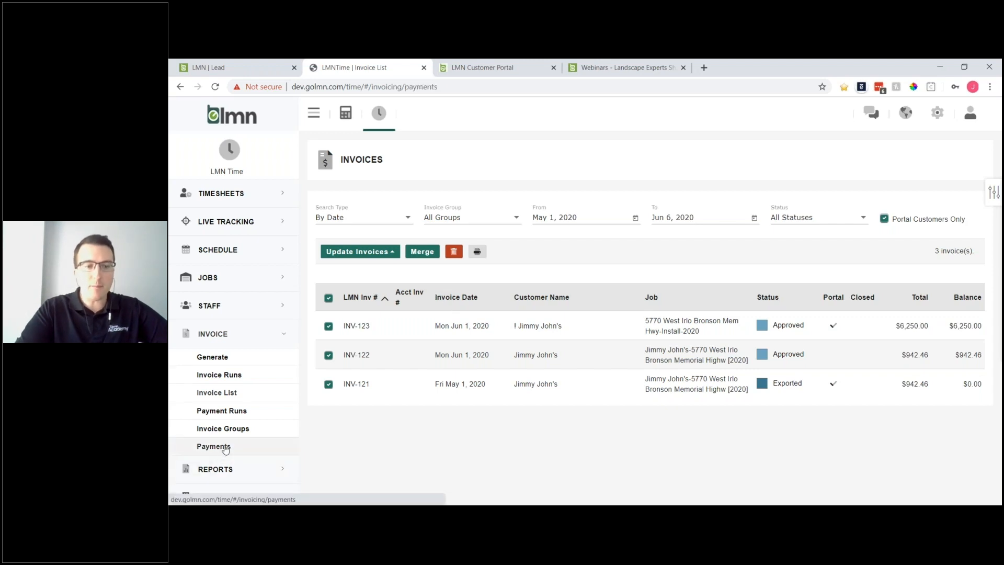
# - Open Payments and review the $942.46 Pending Jimmy John's payment, then close it
pyautogui.click(225, 448)
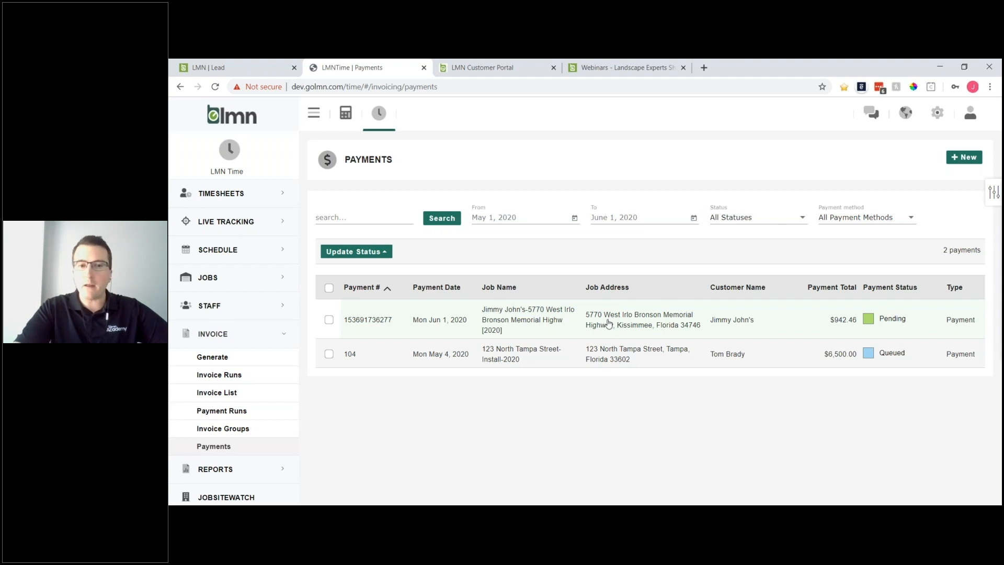
pyautogui.click(579, 321)
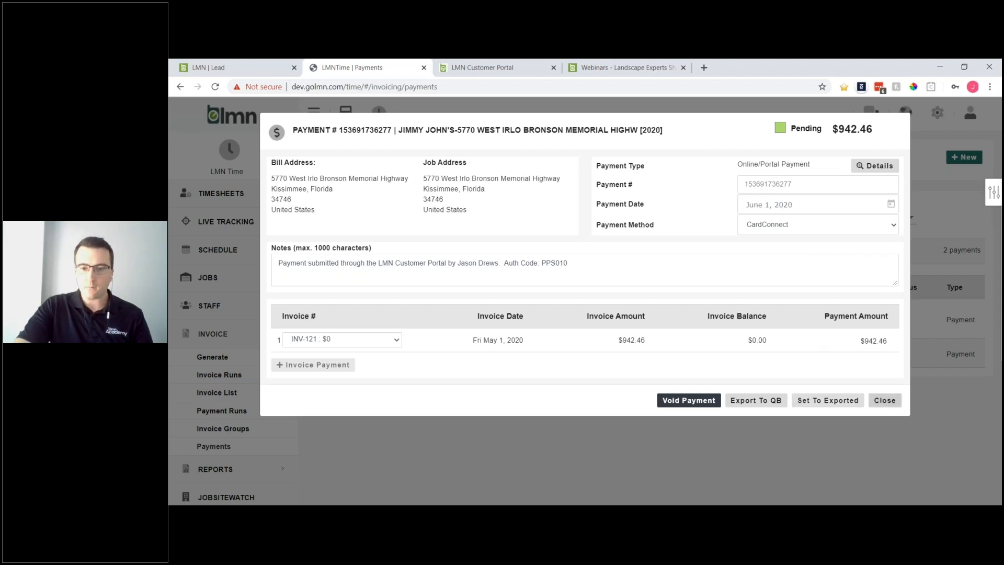
pyautogui.click(893, 400)
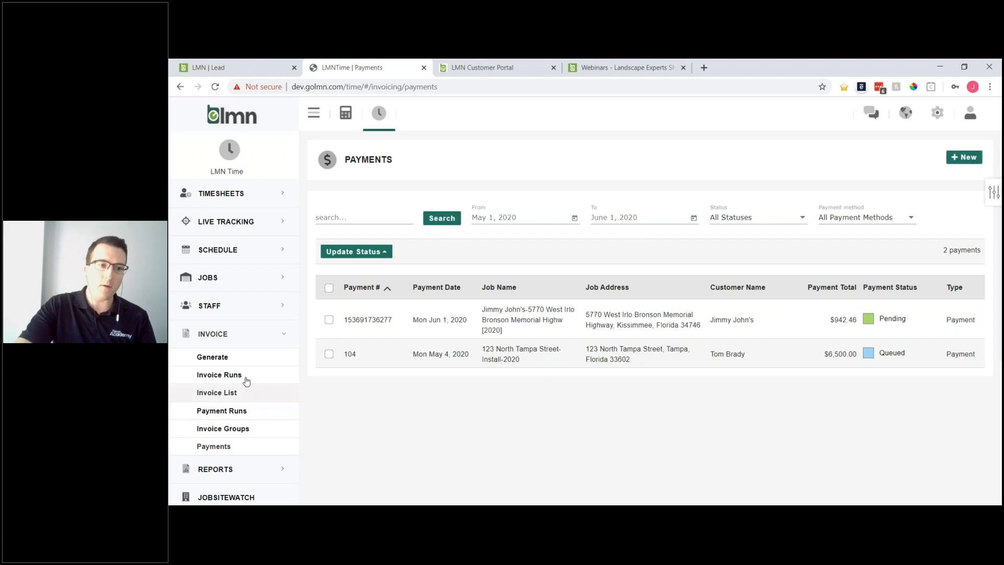
pyautogui.click(218, 281)
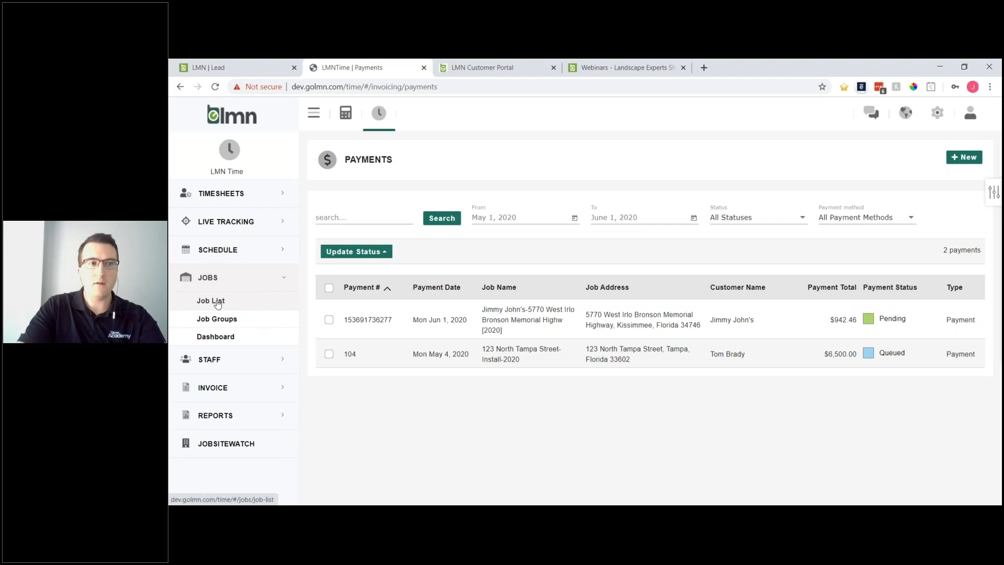
pyautogui.click(219, 302)
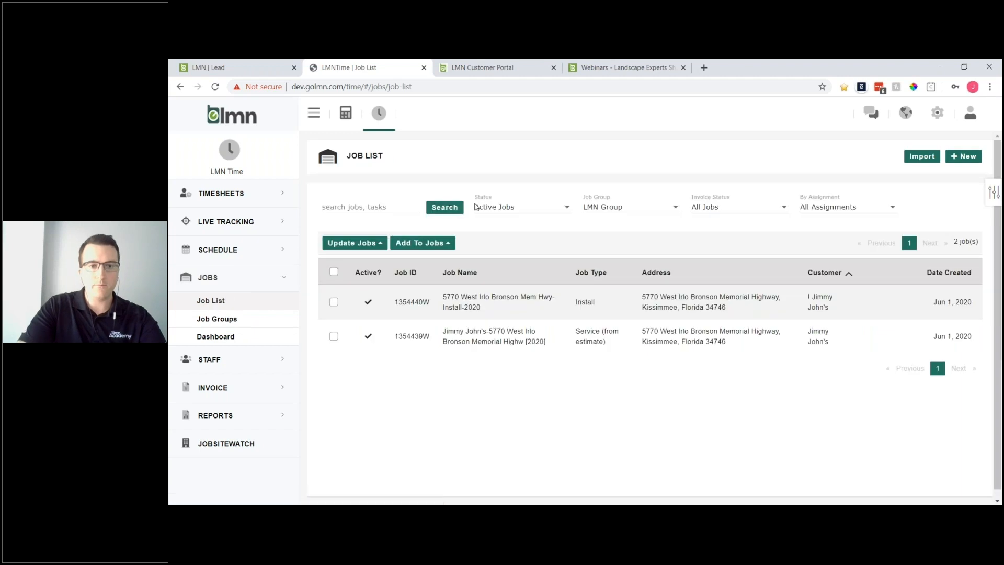
pyautogui.click(516, 306)
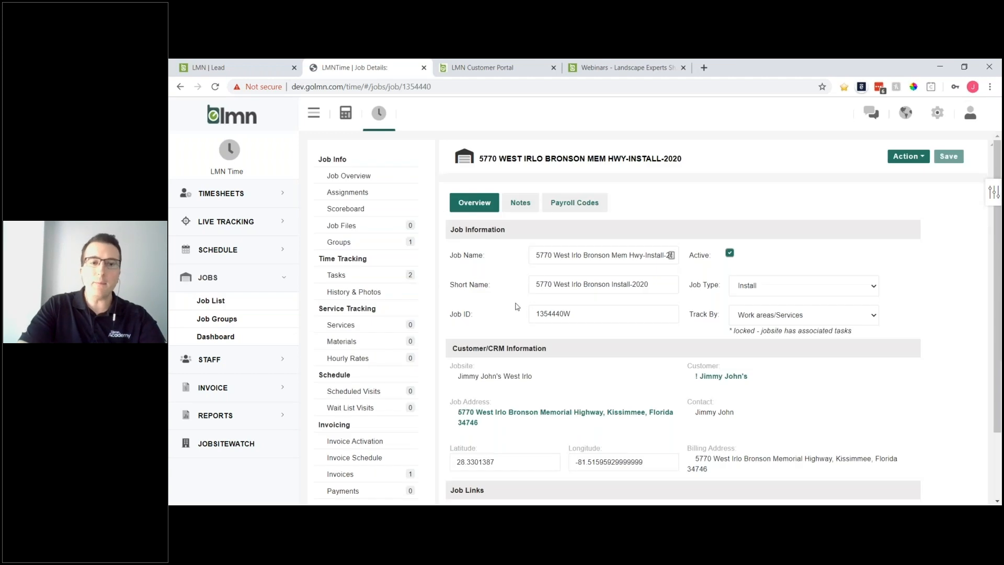
pyautogui.scroll(-1, 516, 313)
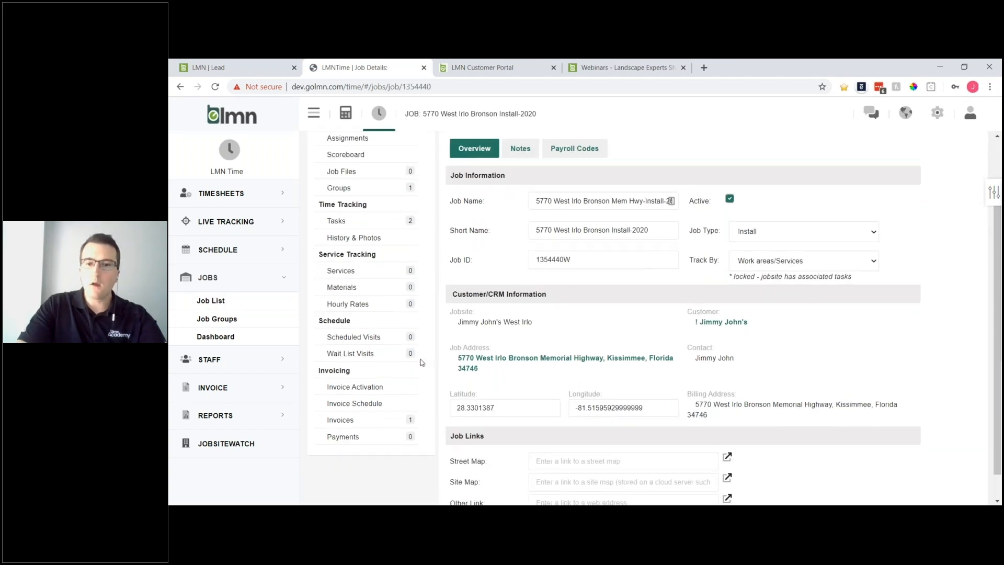
pyautogui.scroll(-1, 366, 341)
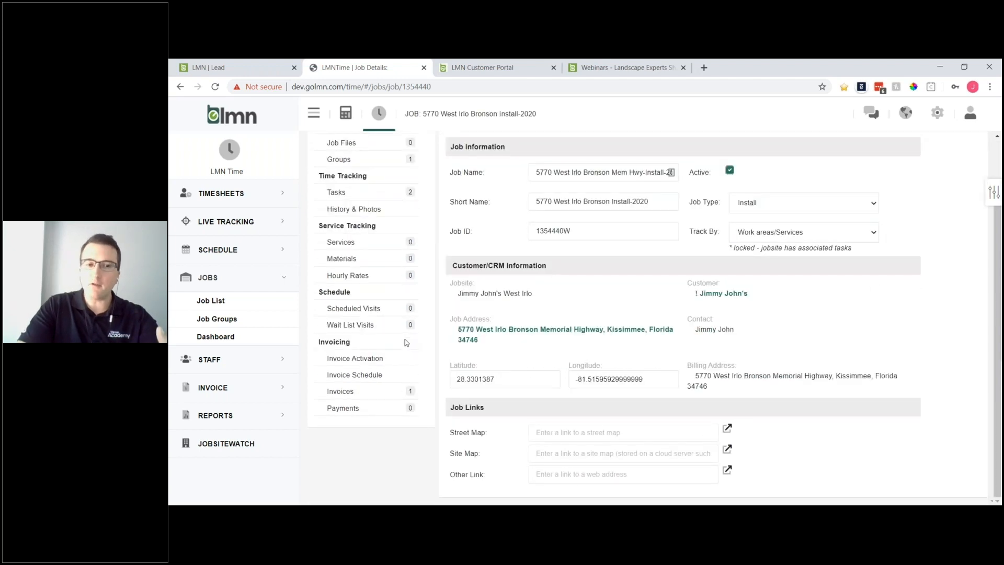
pyautogui.click(347, 392)
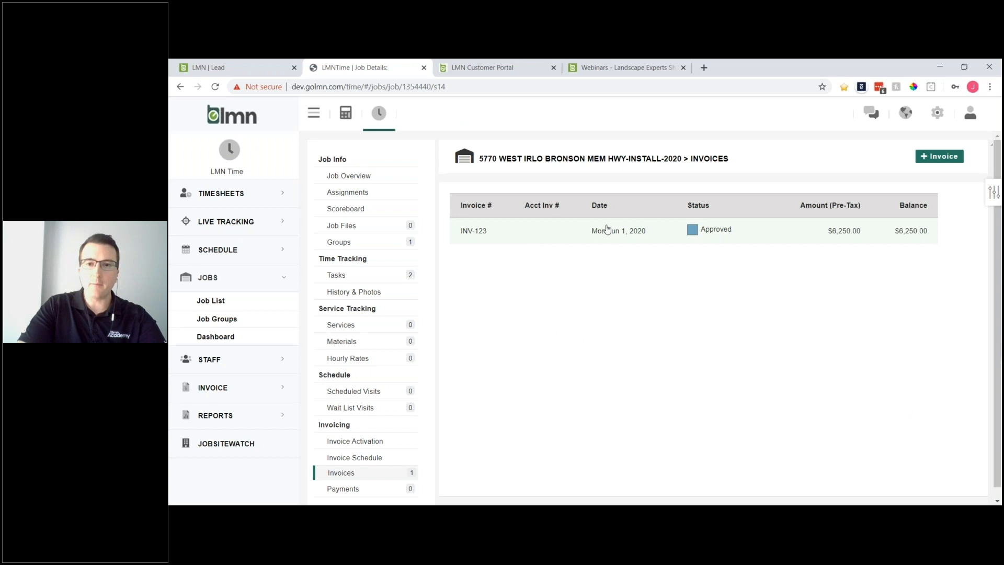
pyautogui.click(644, 234)
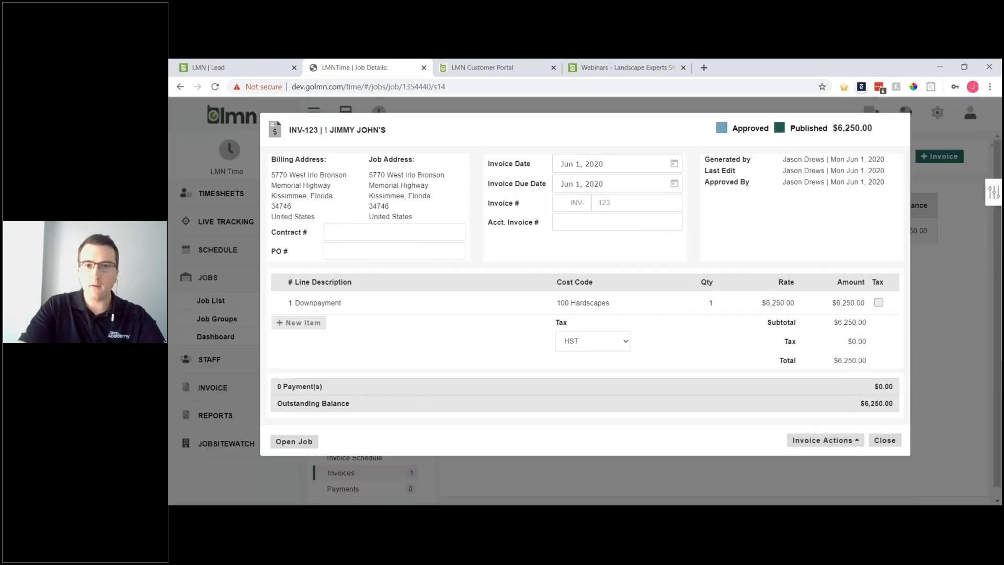
# - Choose Add Payment from INV-123's Invoice Actions to get a blank manual payment form
pyautogui.click(835, 442)
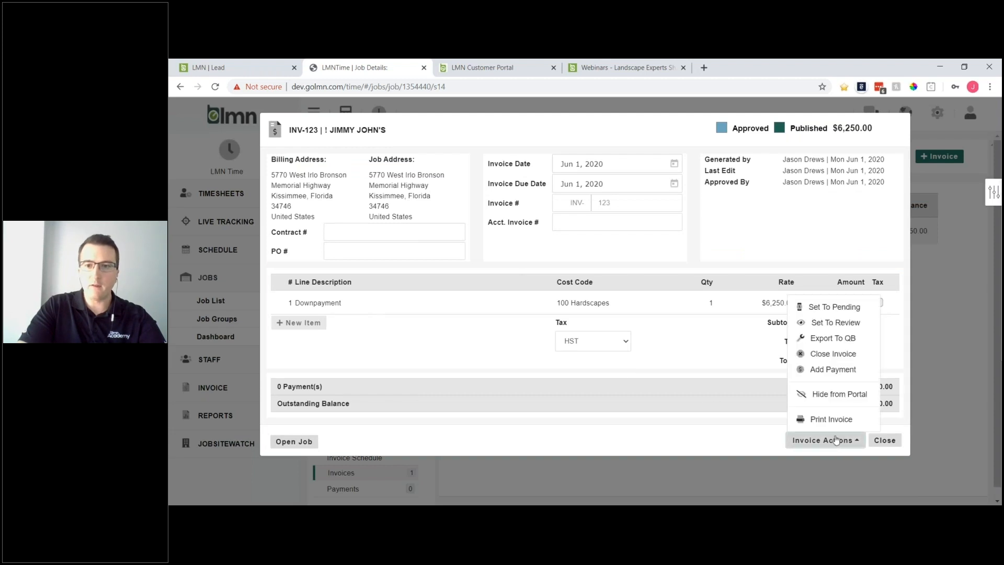
pyautogui.click(840, 370)
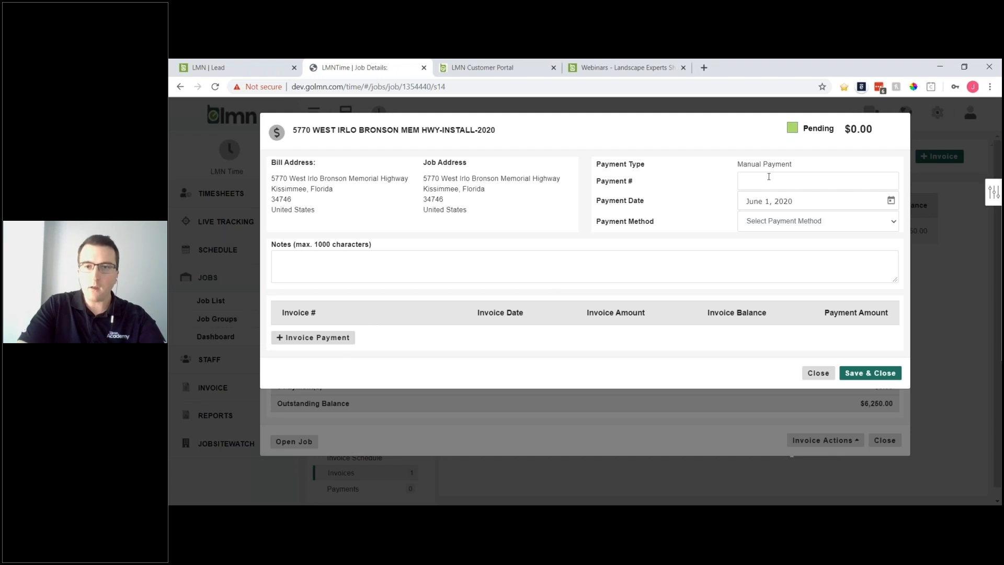
# - Record a Check payment of 6,250 applied to INV-123 and save it
pyautogui.click(778, 220)
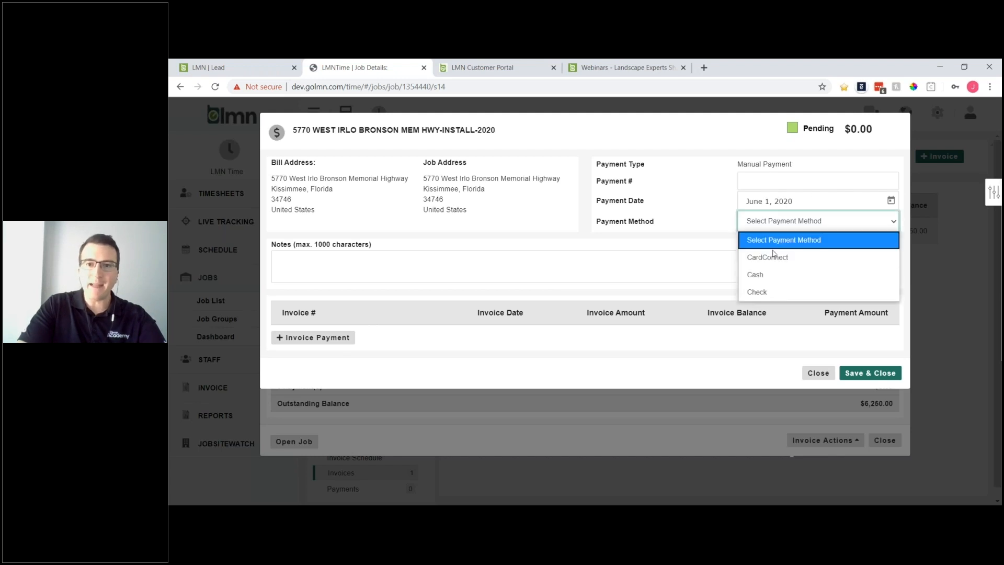
pyautogui.click(772, 293)
pyautogui.click(768, 180)
pyautogui.click(313, 338)
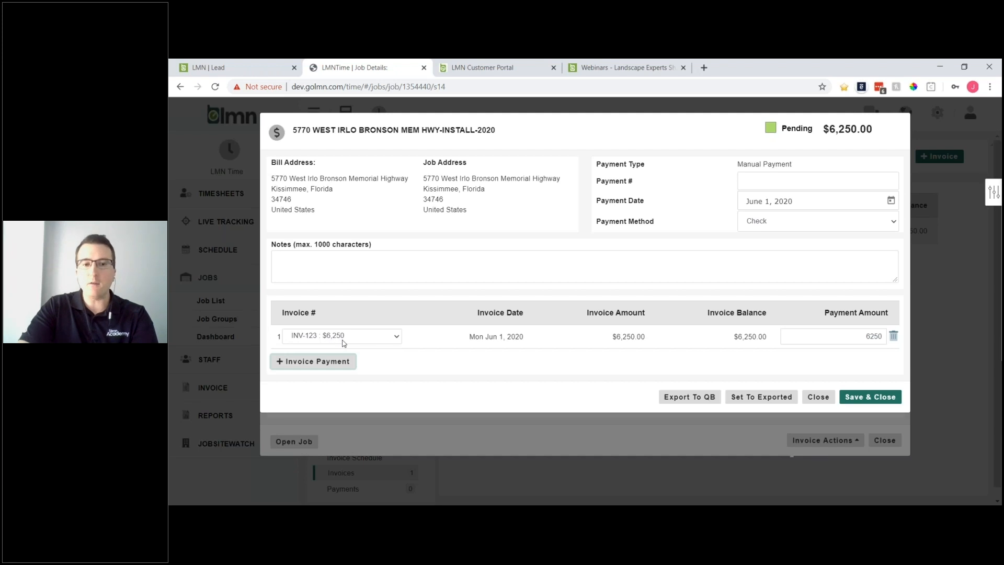
pyautogui.doubleClick(860, 336)
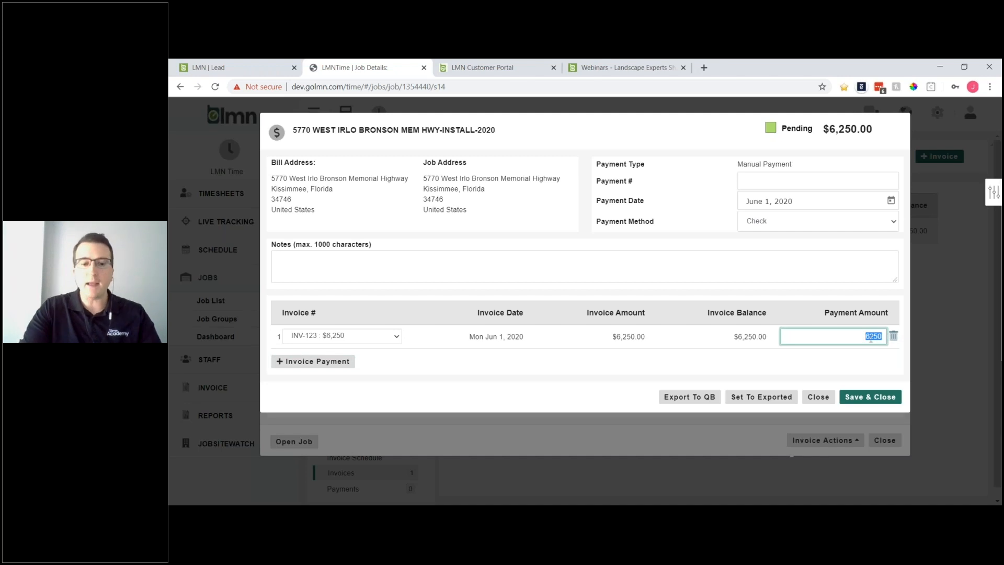
pyautogui.click(754, 367)
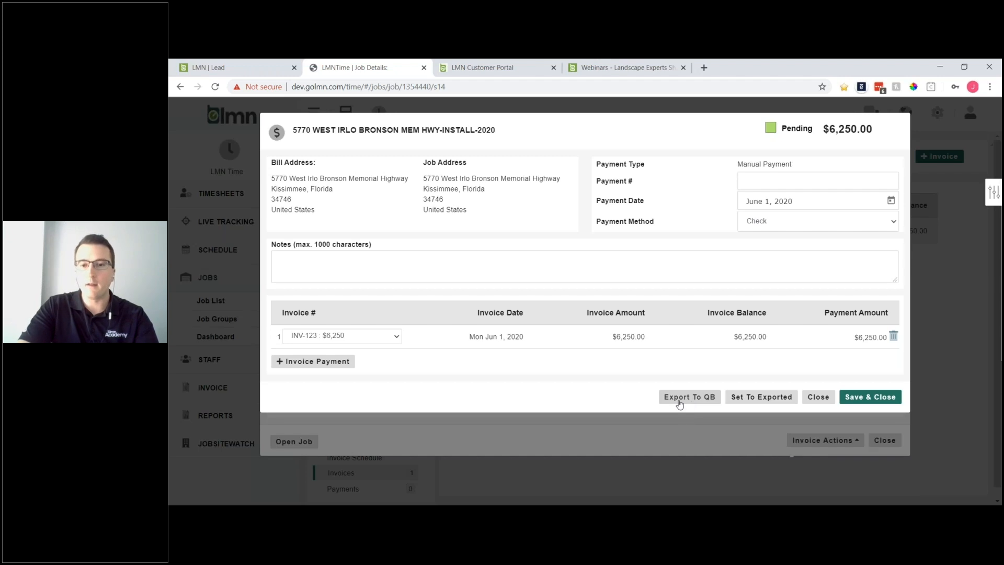
pyautogui.click(870, 397)
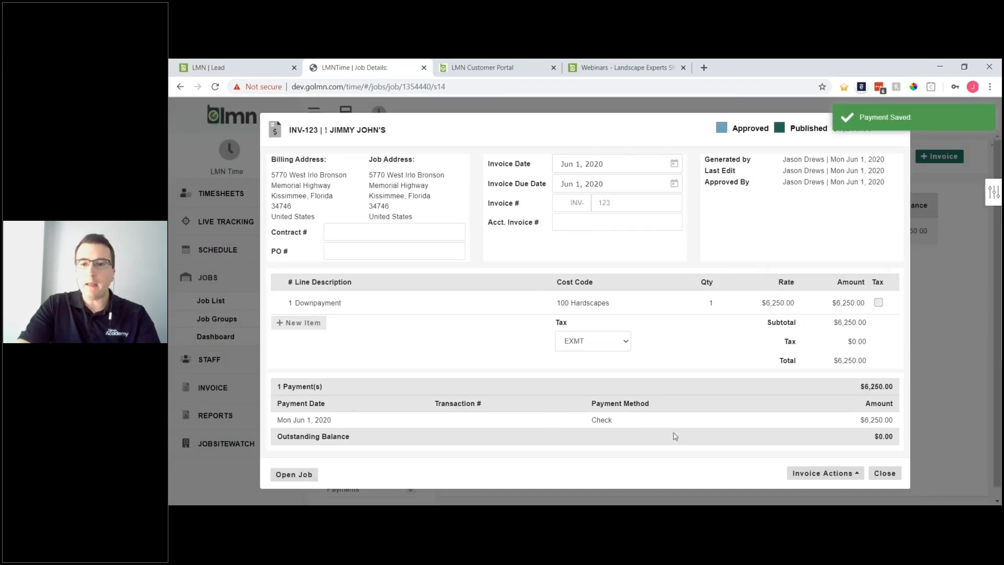
pyautogui.click(834, 474)
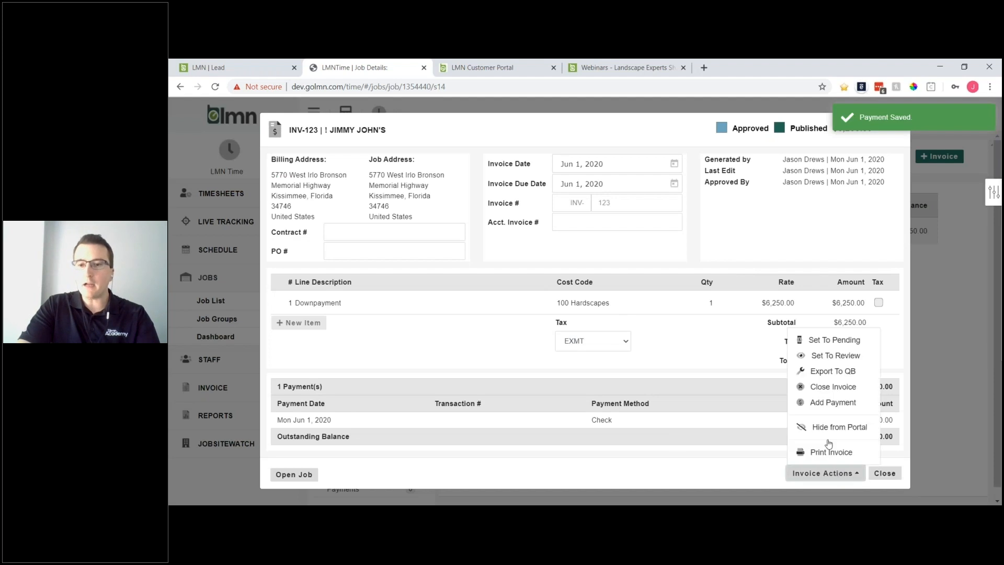
# - Close the invoice and start a new payment from the Invoice > Payments page
pyautogui.click(884, 474)
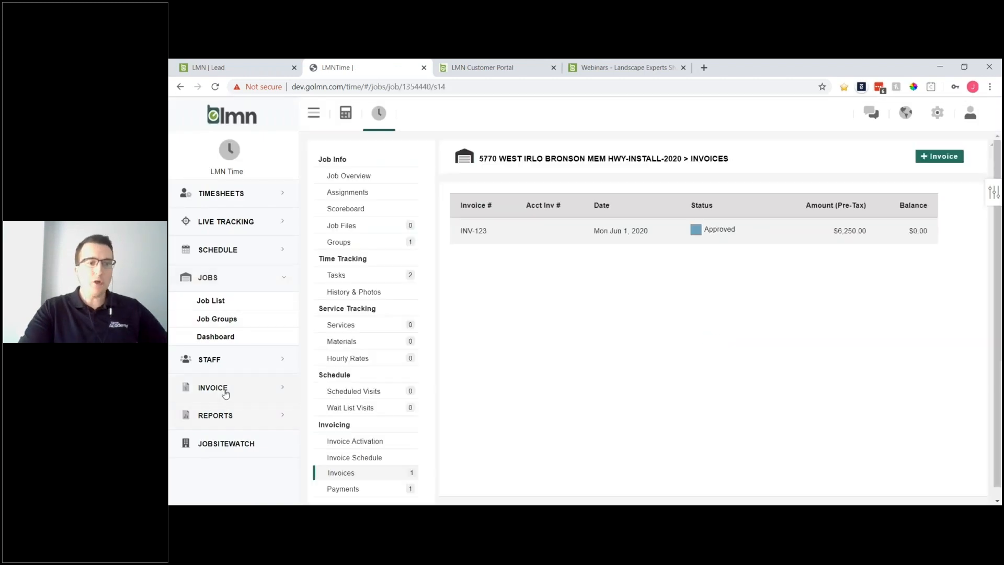
pyautogui.click(225, 393)
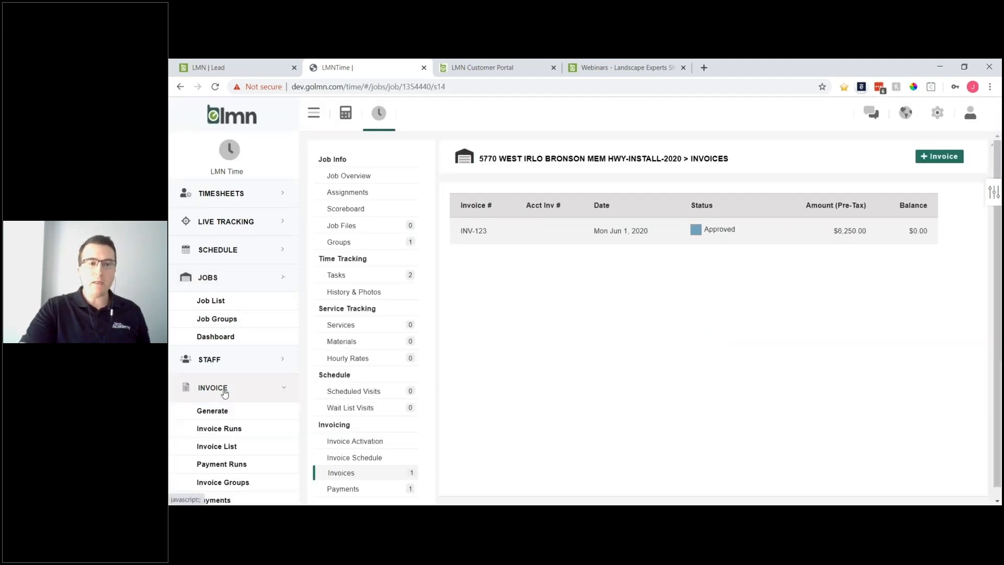
pyautogui.click(224, 445)
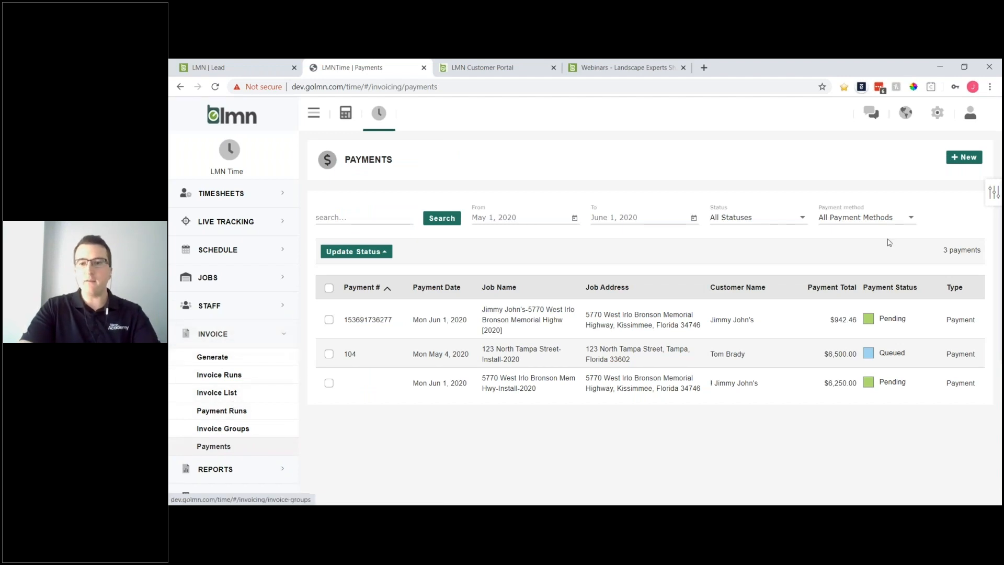
pyautogui.click(965, 158)
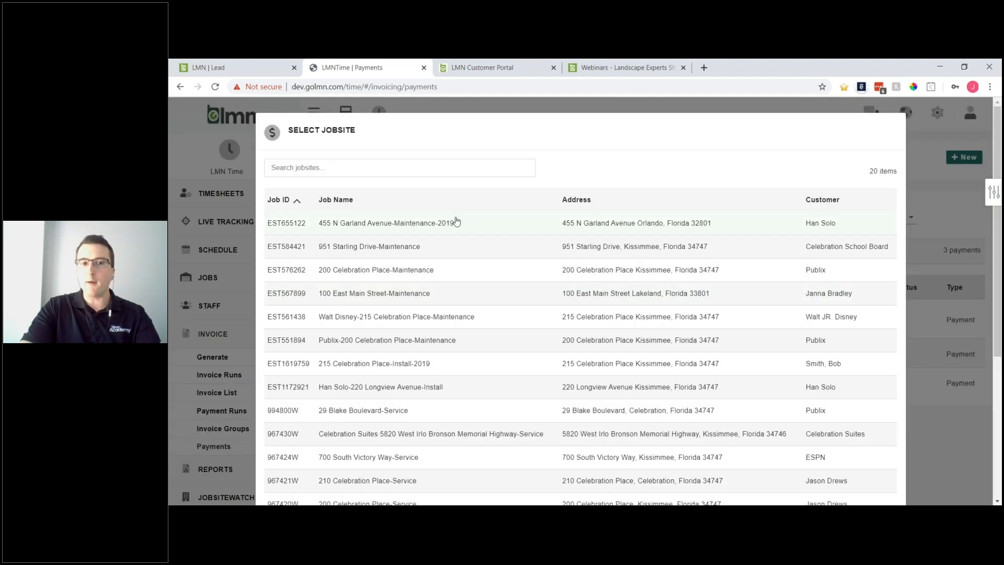
pyautogui.scroll(-5, 456, 274)
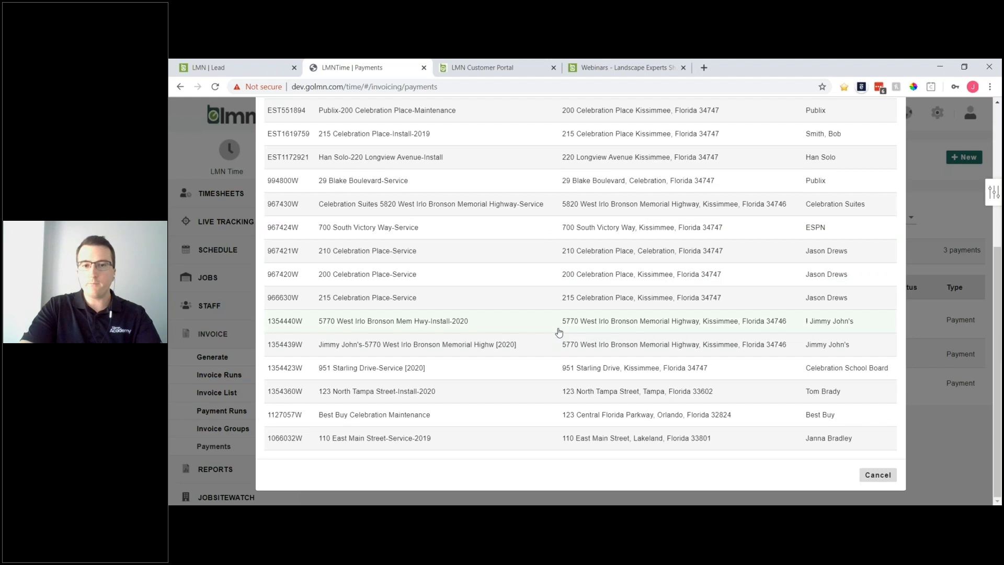
pyautogui.click(557, 331)
pyautogui.click(320, 338)
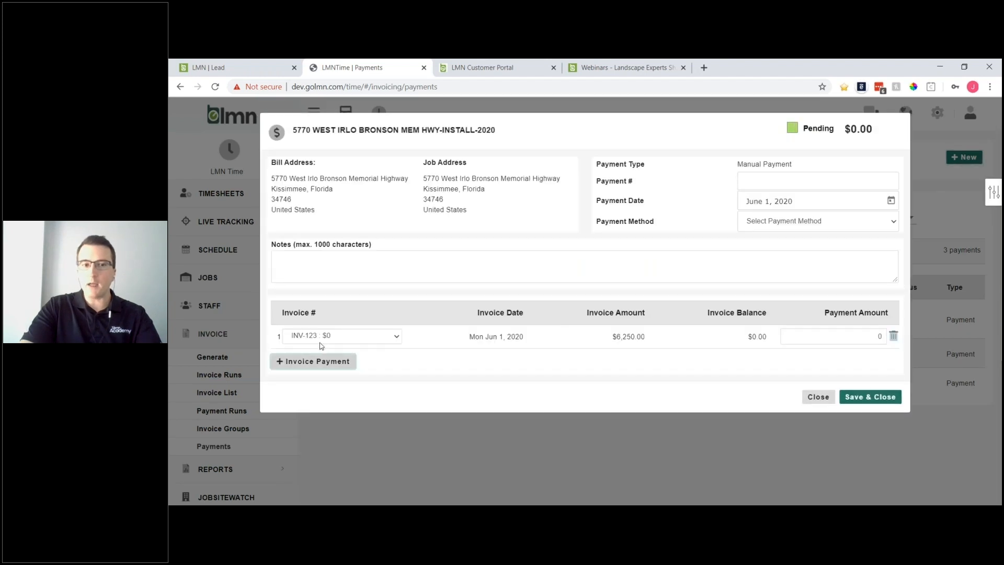
pyautogui.click(337, 339)
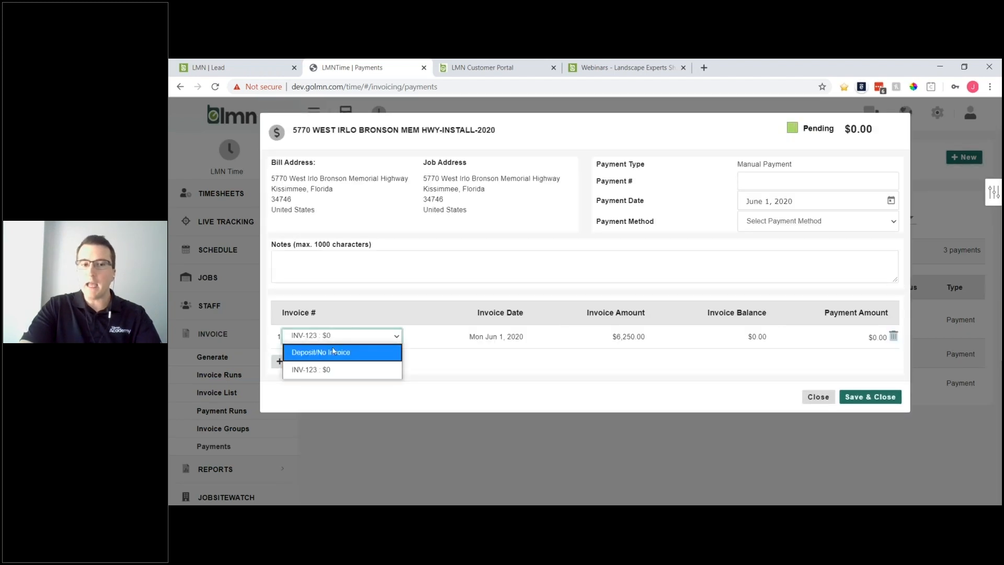
pyautogui.click(380, 353)
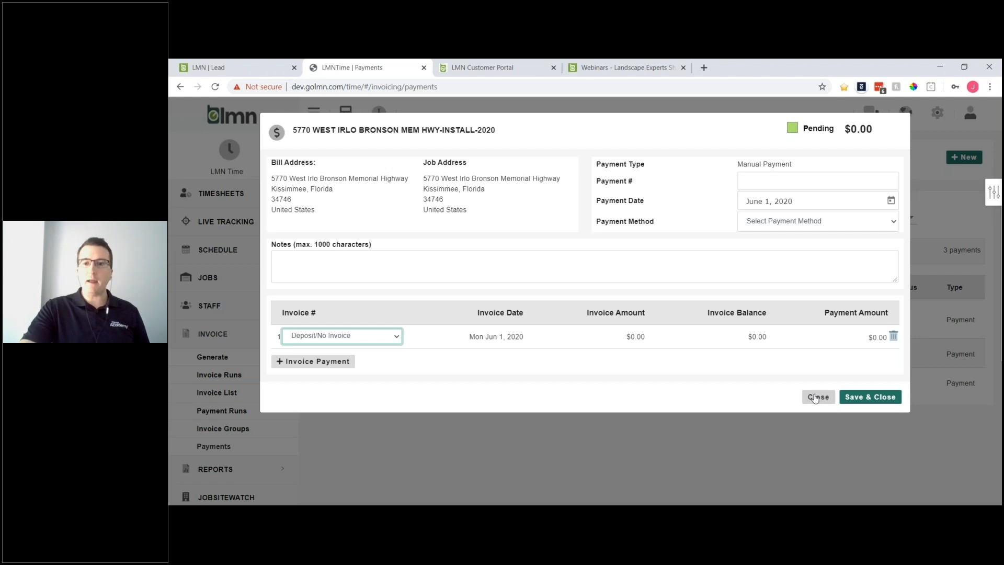
pyautogui.click(814, 397)
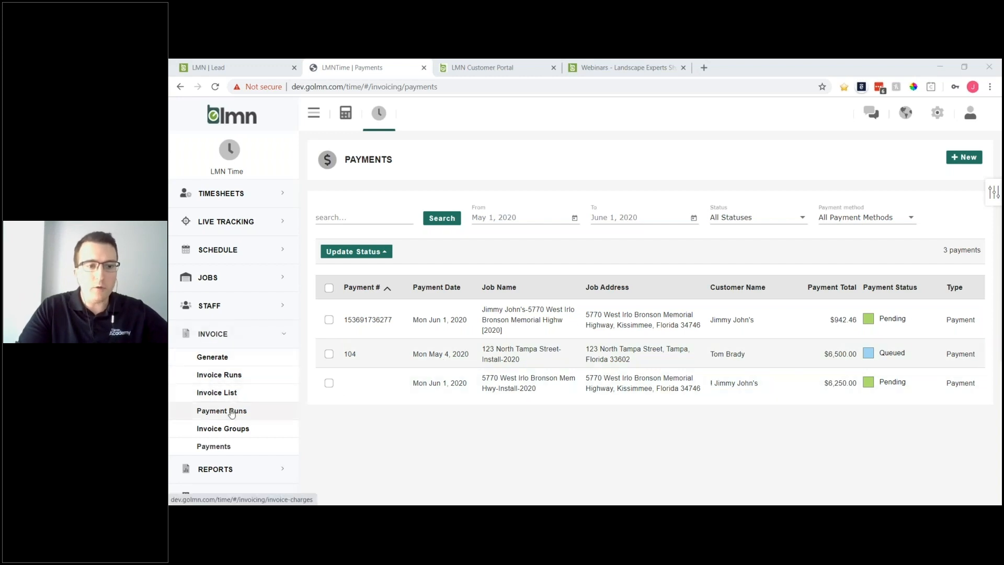
# - Go to the Invoice List from the Invoice sidebar section
pyautogui.click(227, 393)
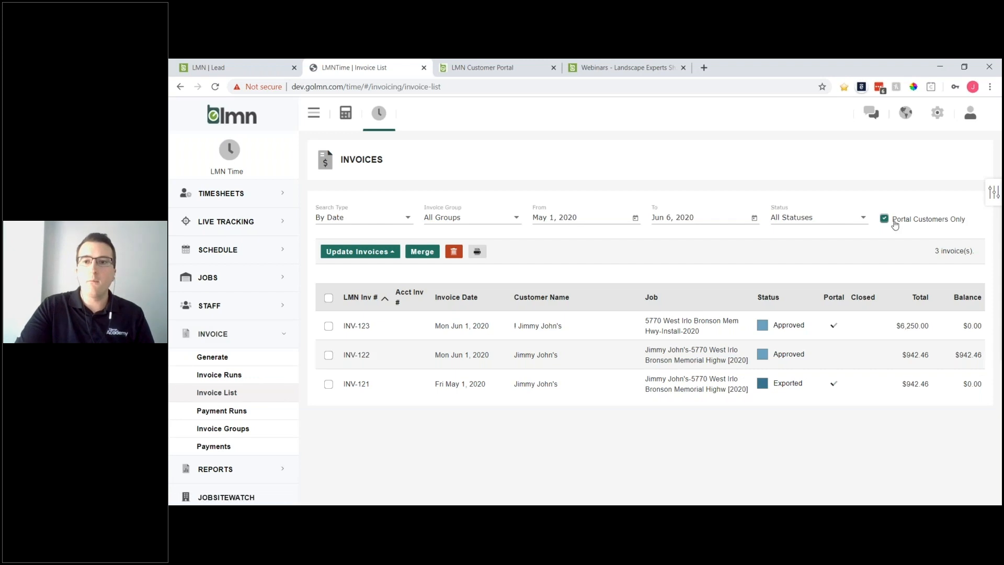
# - Select all three invoices and check the Update Invoices menu for Publish to Portal
pyautogui.moveTo(894, 223); pyautogui.dragTo(971, 226)
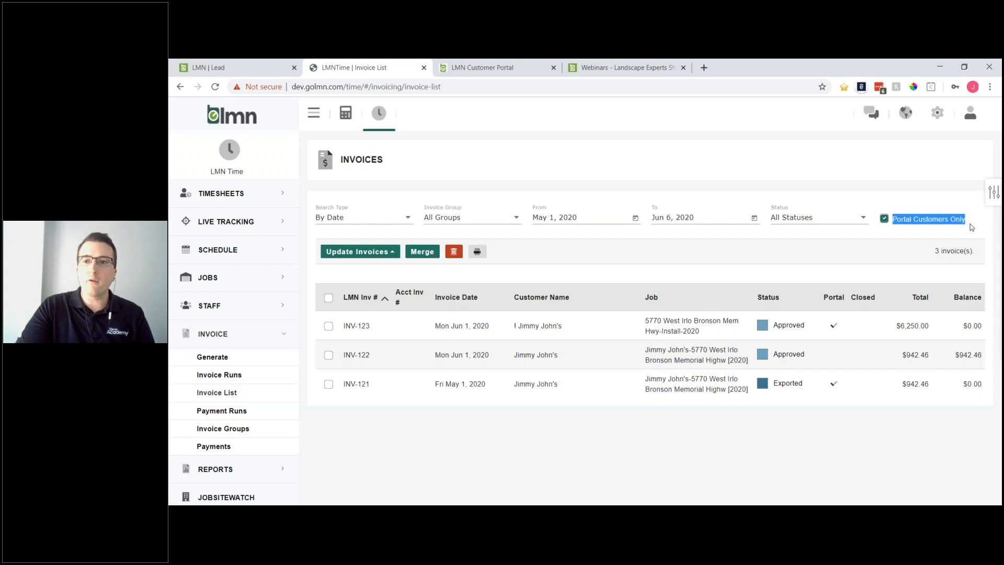
pyautogui.click(327, 298)
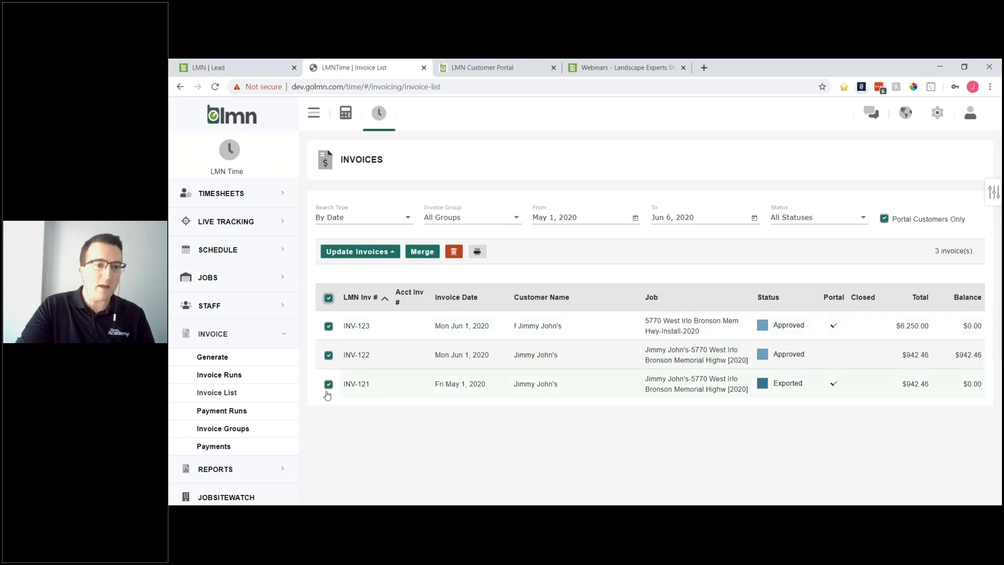
pyautogui.click(360, 251)
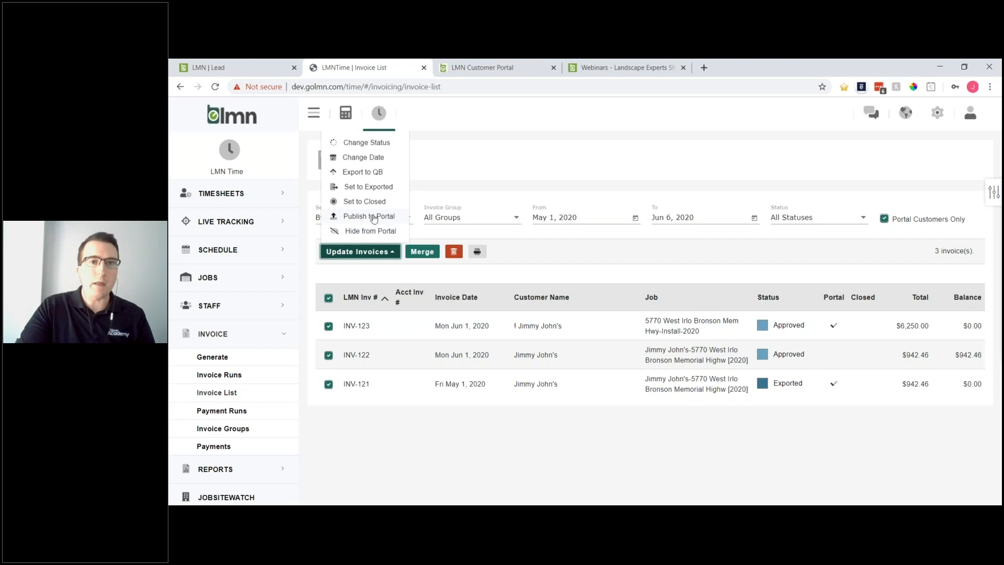
pyautogui.click(484, 154)
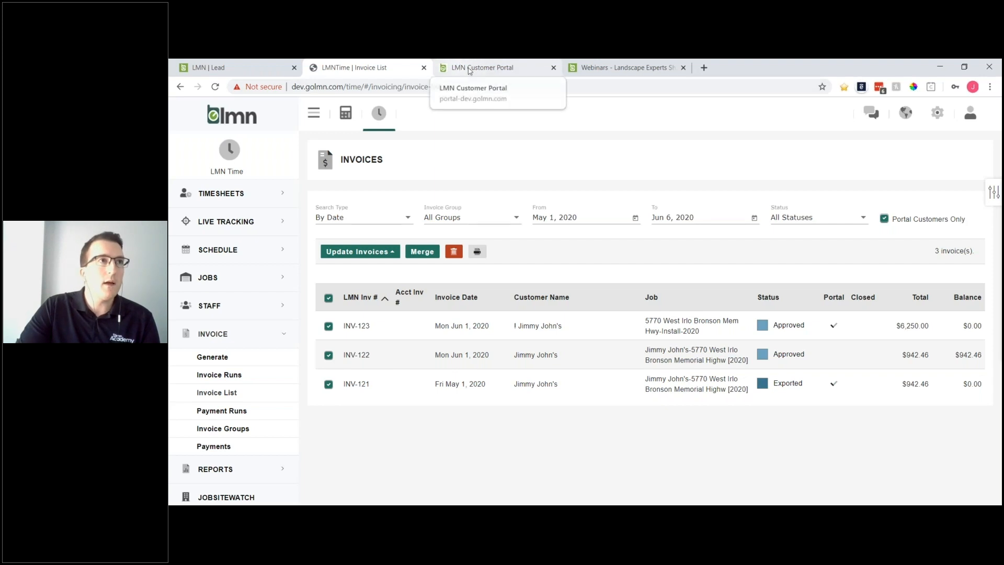
# - In the Customer Portal, view the Dashboard, then the Invoices list
pyautogui.click(494, 68)
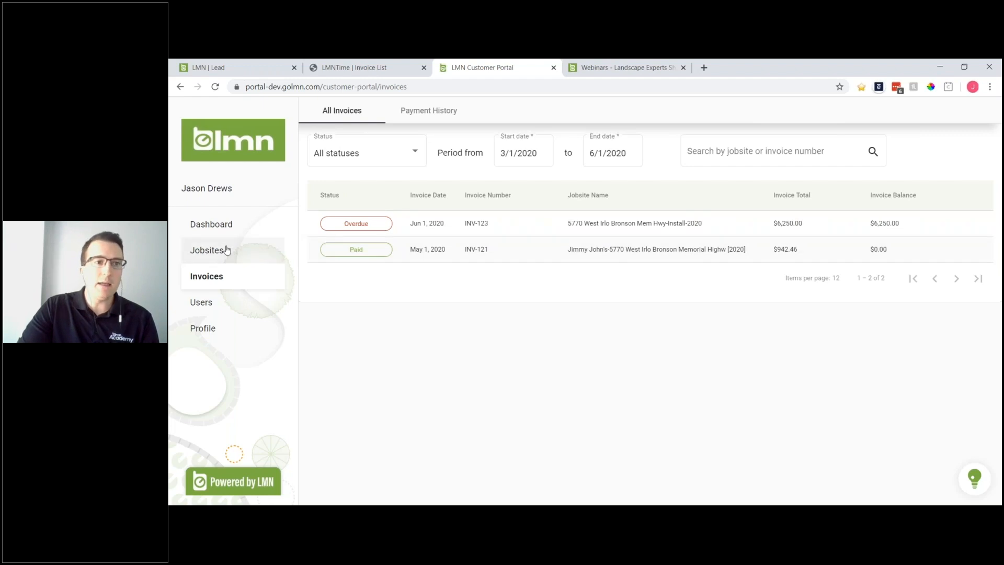
pyautogui.click(215, 230)
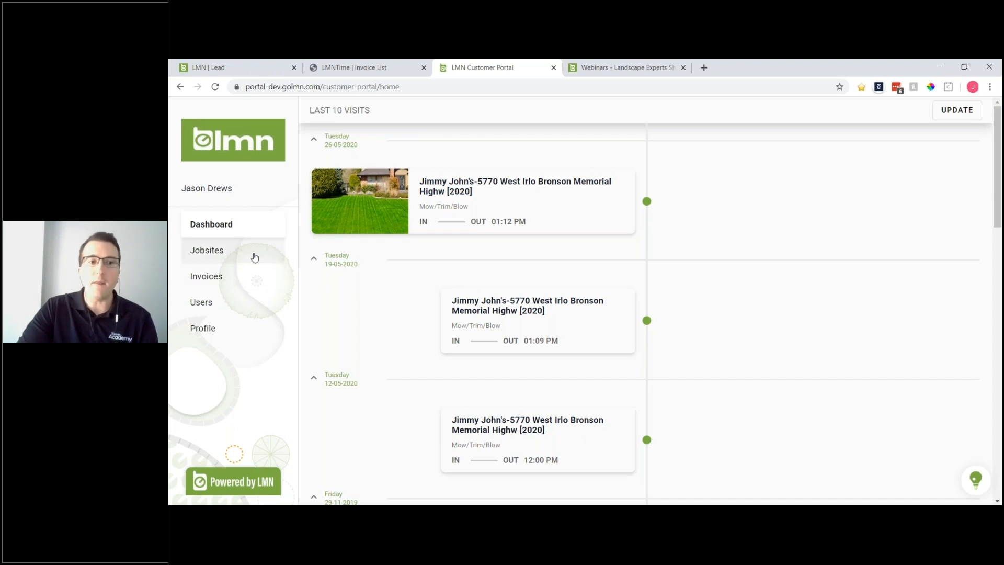
pyautogui.click(238, 276)
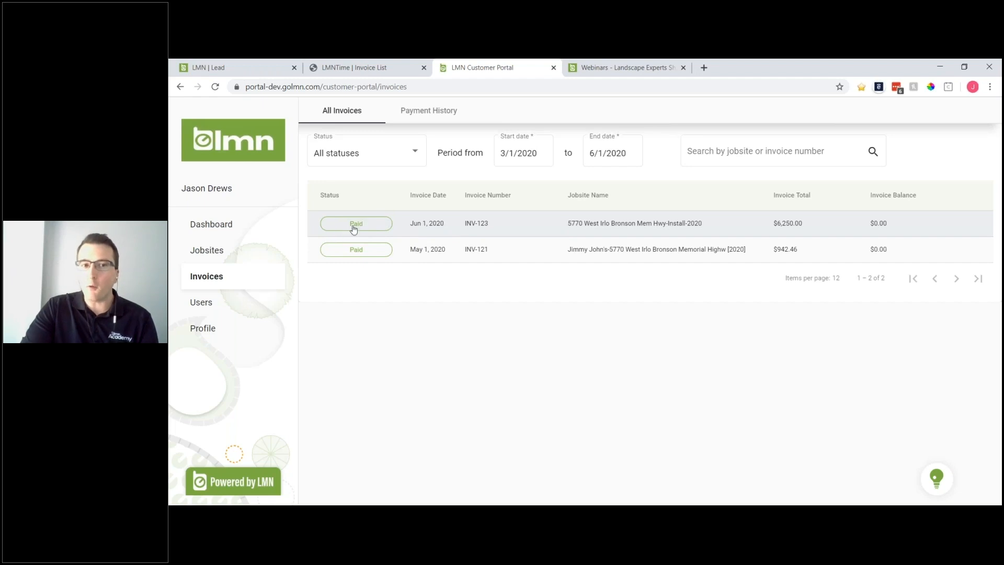
# - Review INV-123's payment details in the portal, then close them
pyautogui.click(420, 227)
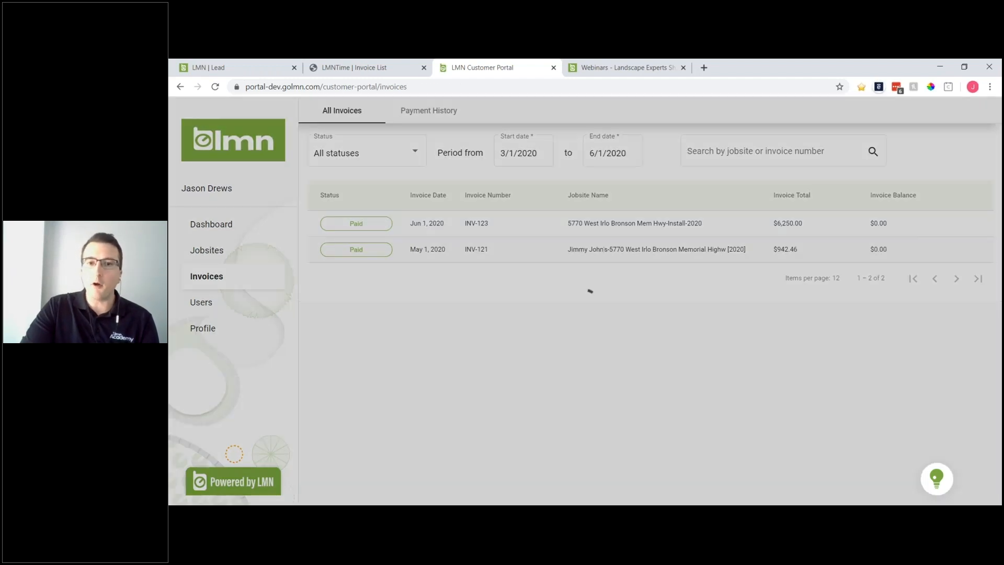
pyautogui.scroll(-1, 597, 325)
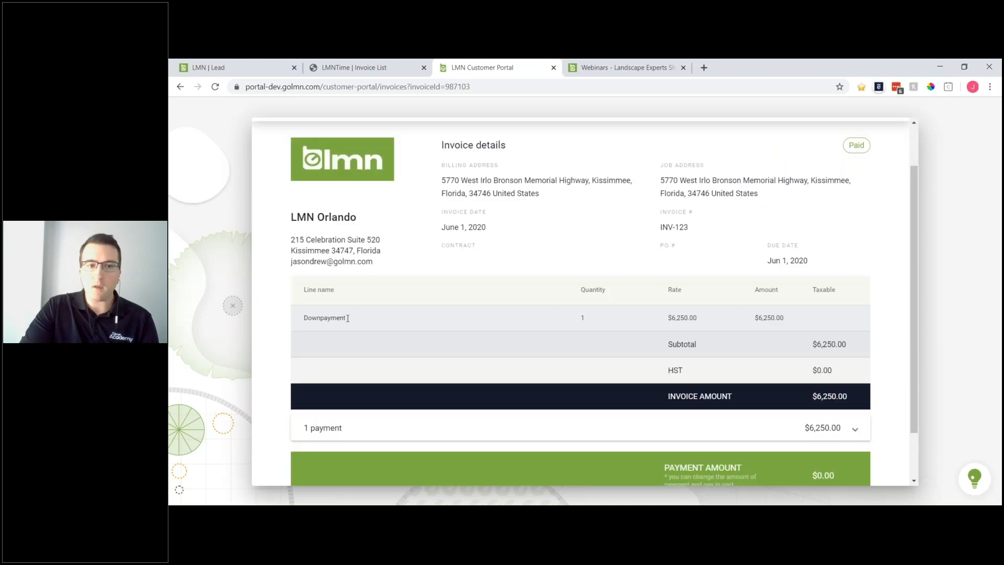
pyautogui.scroll(1, 528, 287)
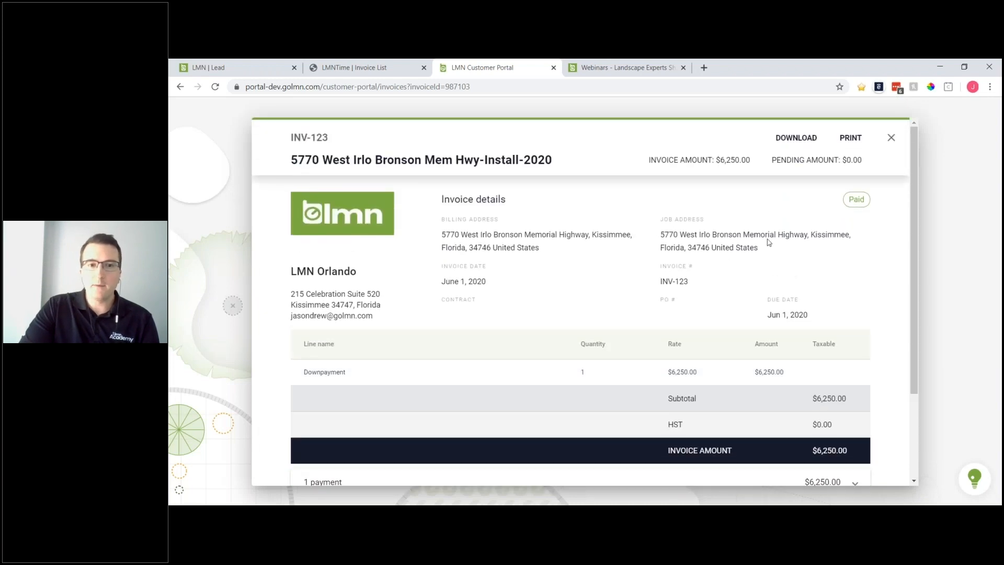
pyautogui.scroll(-1, 767, 239)
pyautogui.scroll(-1, 753, 229)
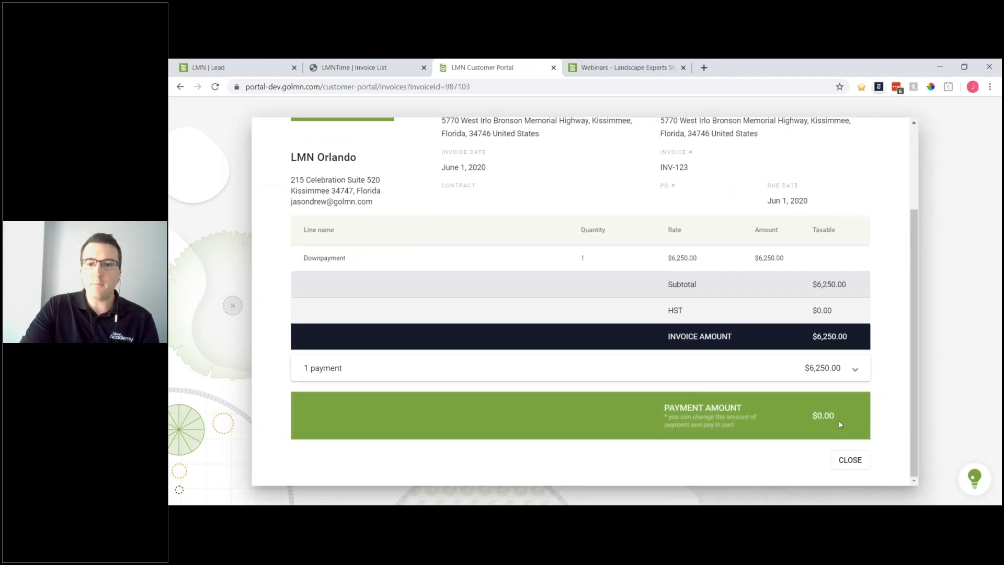
pyautogui.click(838, 470)
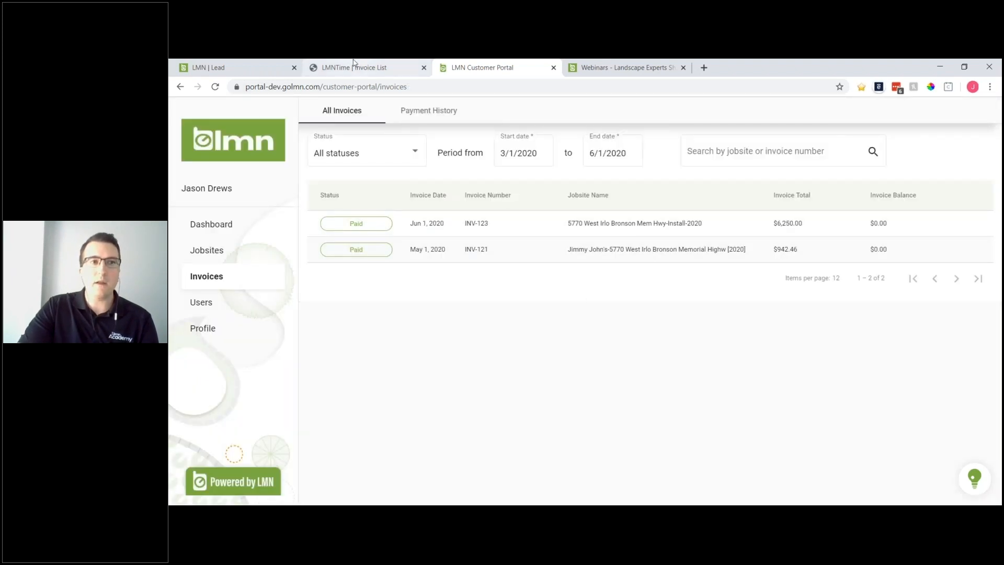
pyautogui.click(611, 69)
# - Look over this week's webinars, then return to the LMN Time Invoice List
pyautogui.scroll(2, 376, 307)
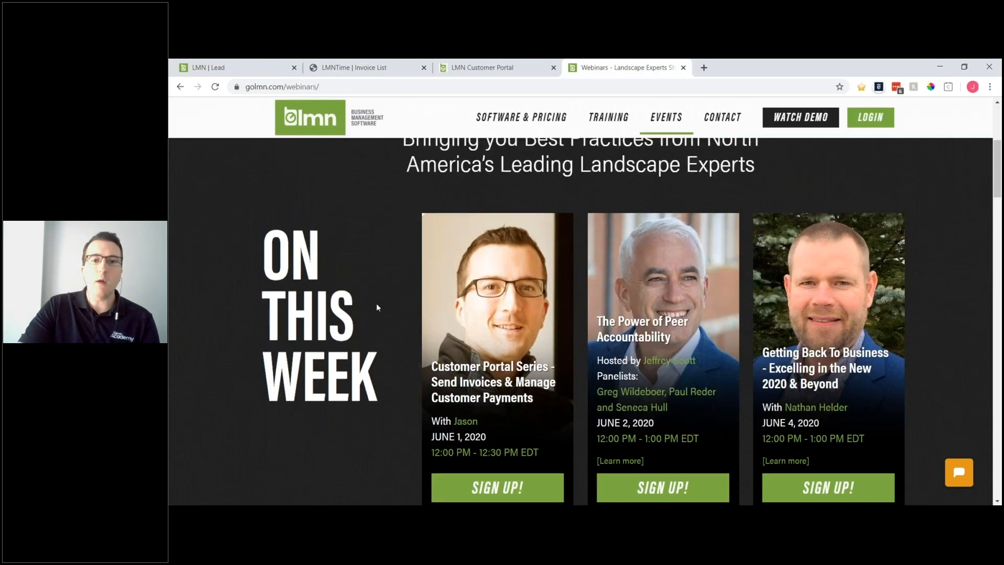
pyautogui.scroll(-3, 376, 307)
pyautogui.scroll(1, 580, 314)
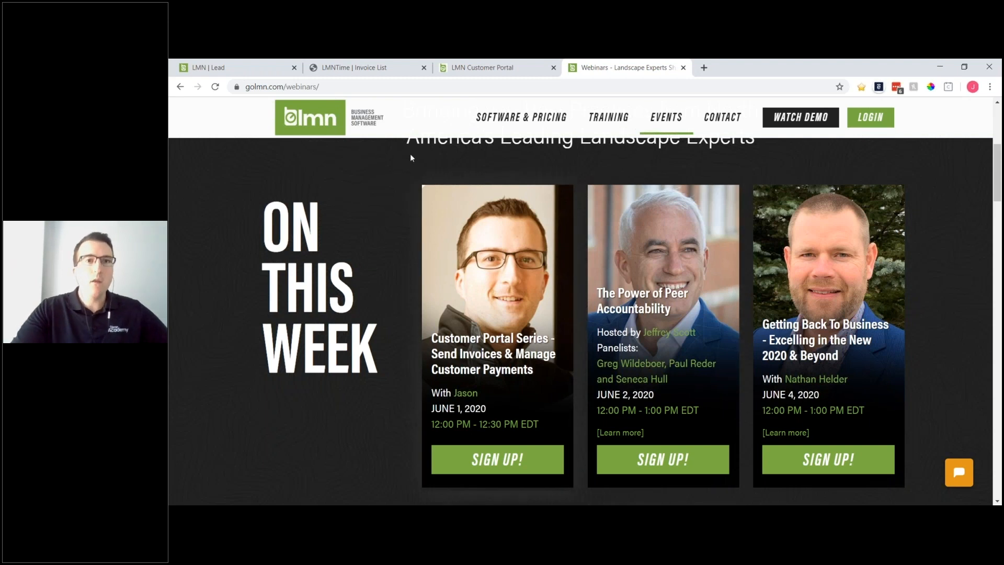
pyautogui.click(477, 68)
pyautogui.click(382, 70)
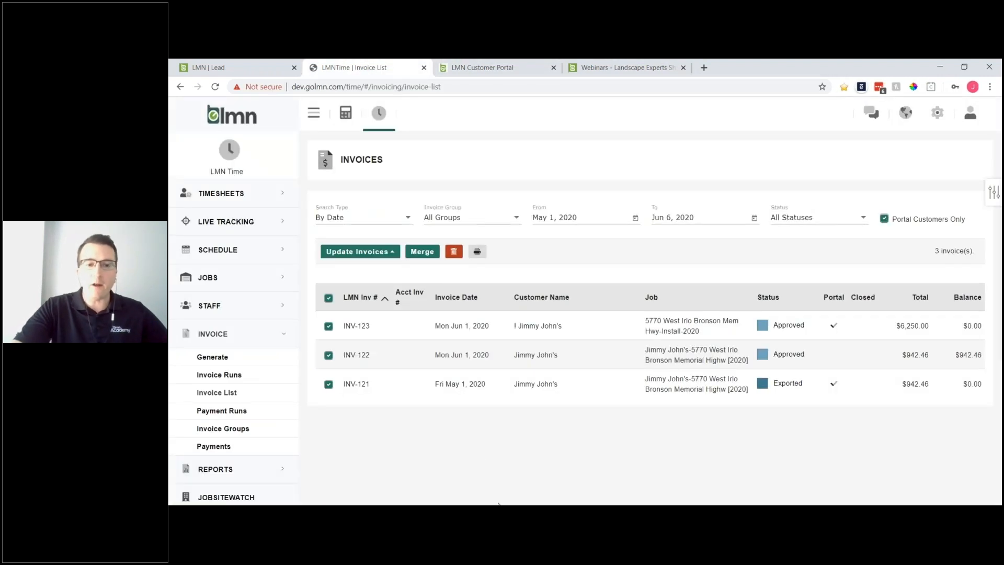
pyautogui.moveTo(499, 505)
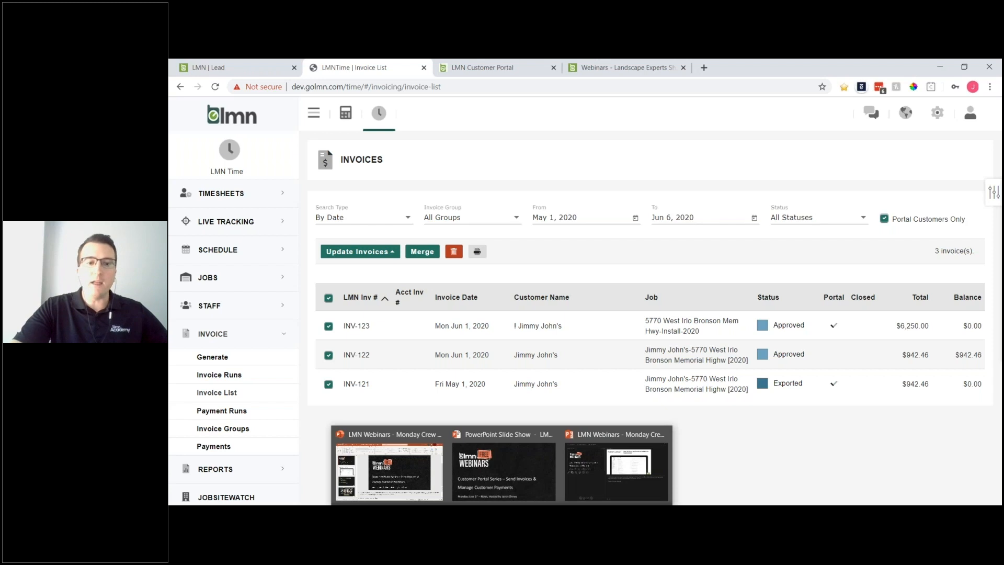
# - Bring back the PowerPoint slide show and advance to the Forms Library slide
pyautogui.click(509, 478)
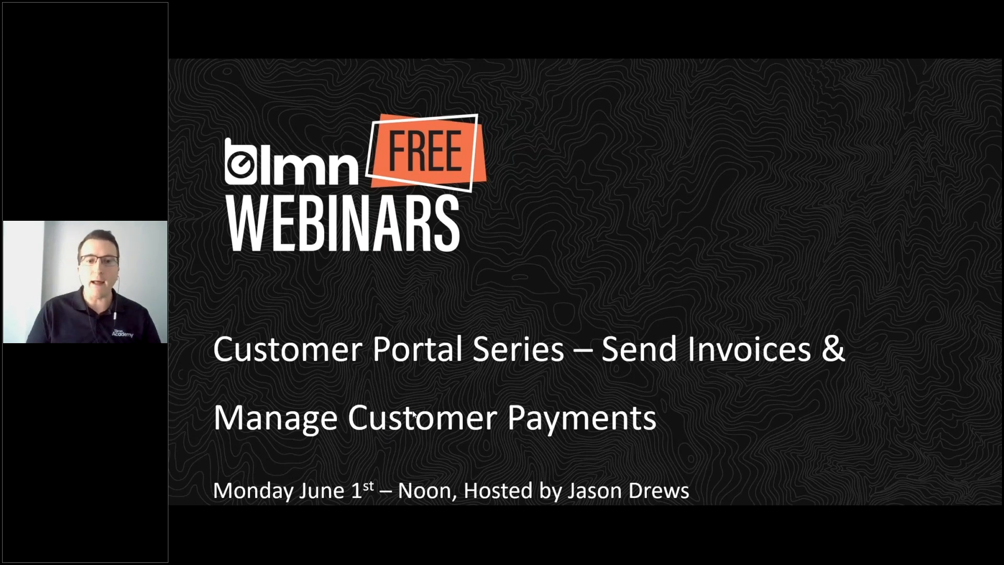
pyautogui.click(596, 316)
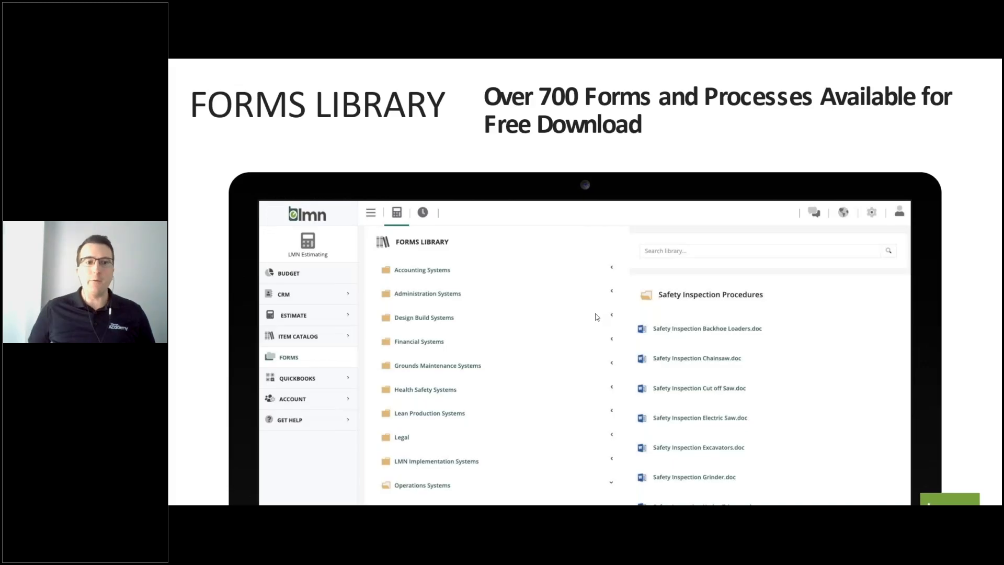